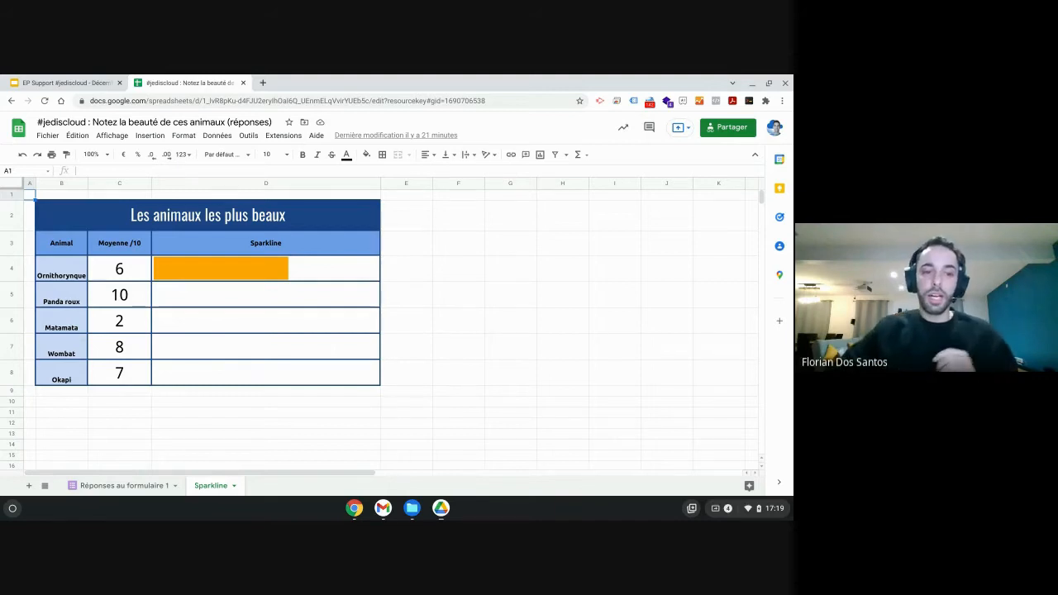
Inspect the average formulas in the Moyenne /10 column and the existing SPARKLINE formula in cell D4.
left_click_drag(132, 277, 127, 385)
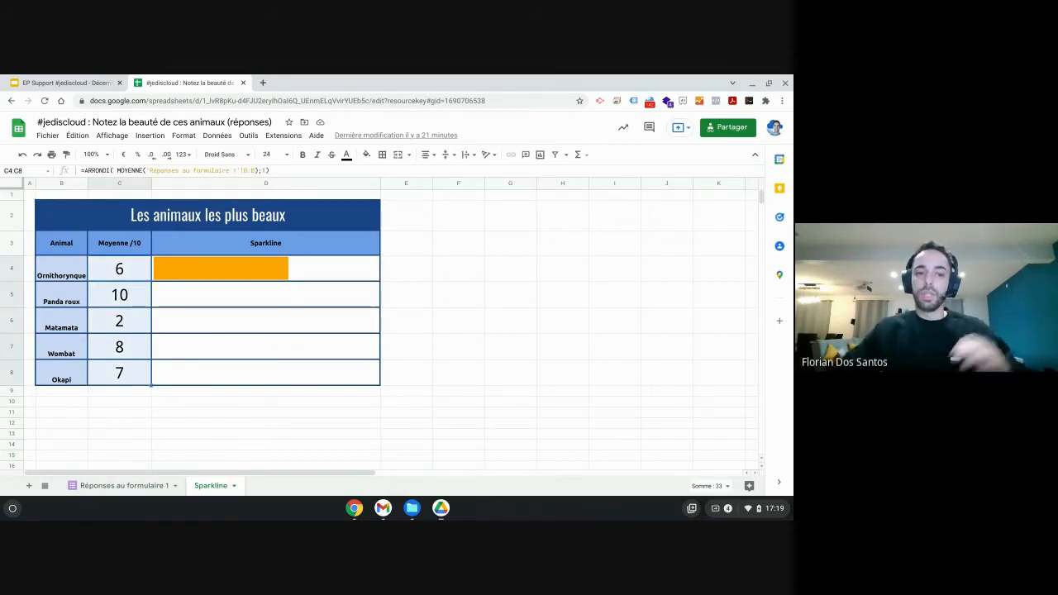
left_click(218, 276)
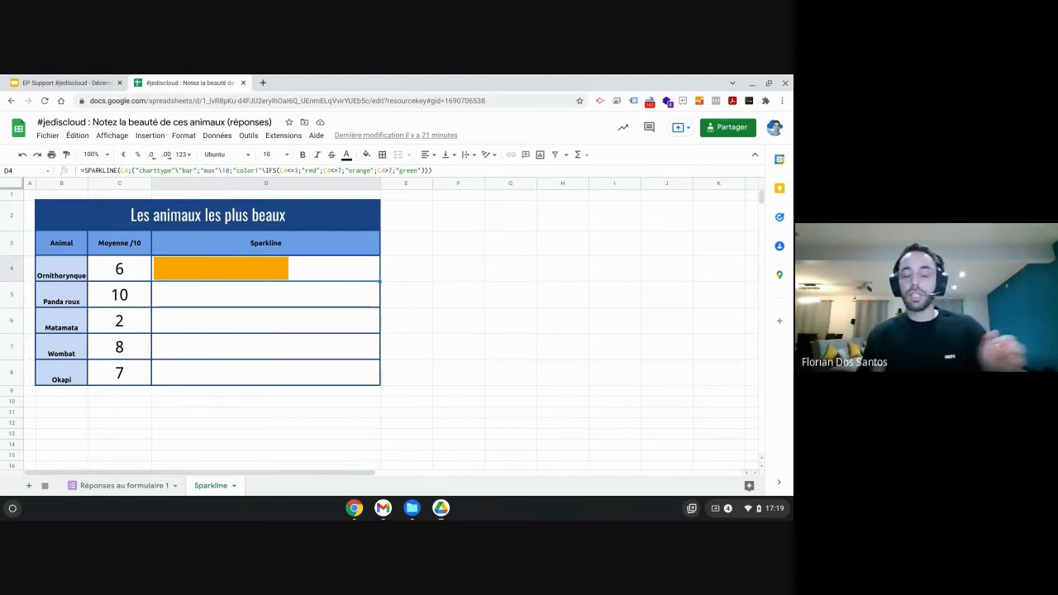
left_click_drag(132, 268, 123, 359)
left_click(127, 377)
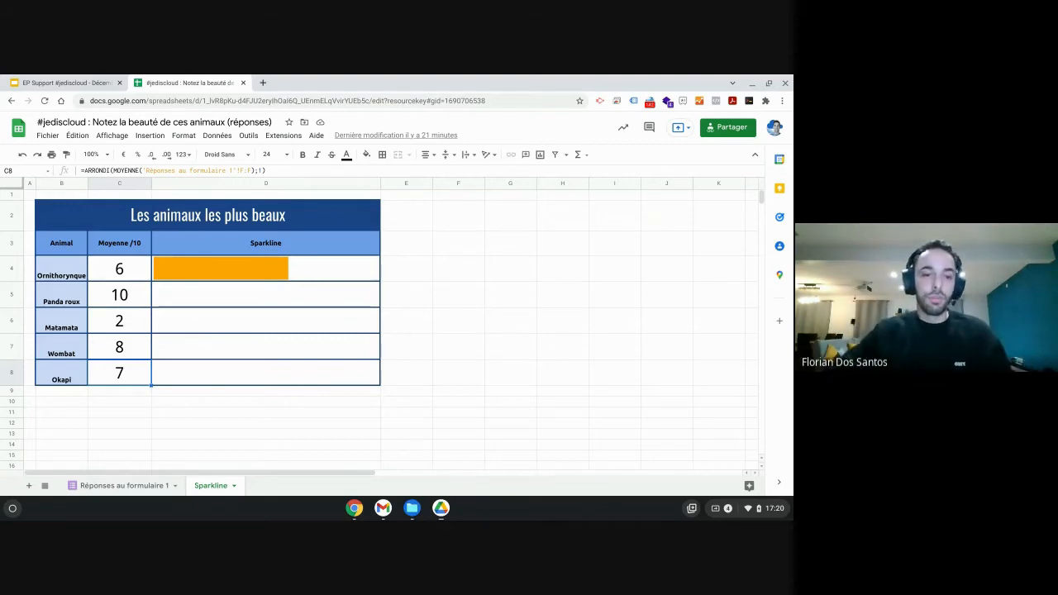
left_click(210, 281)
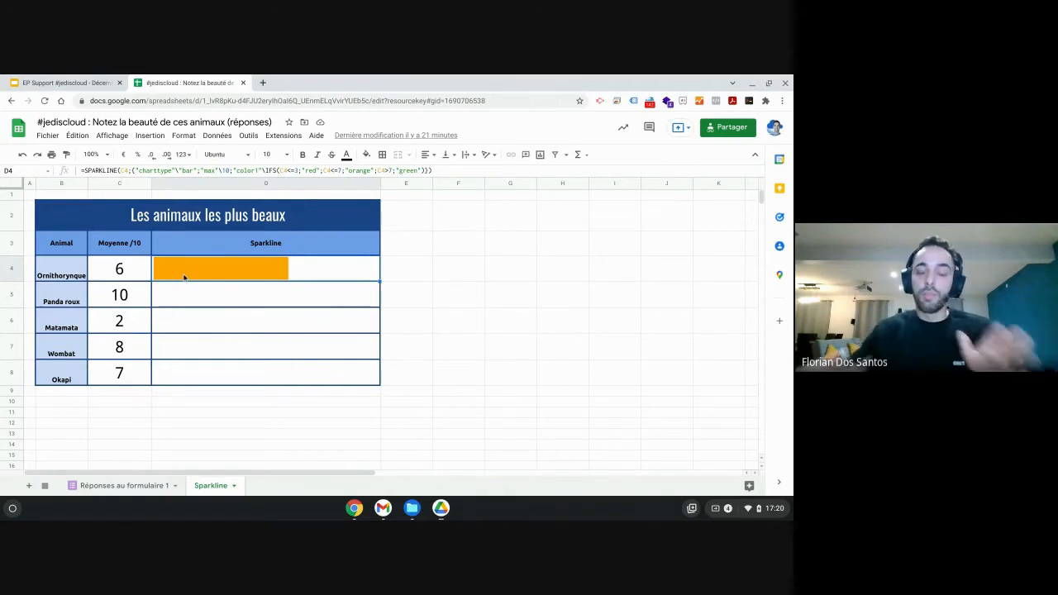
left_click(120, 268)
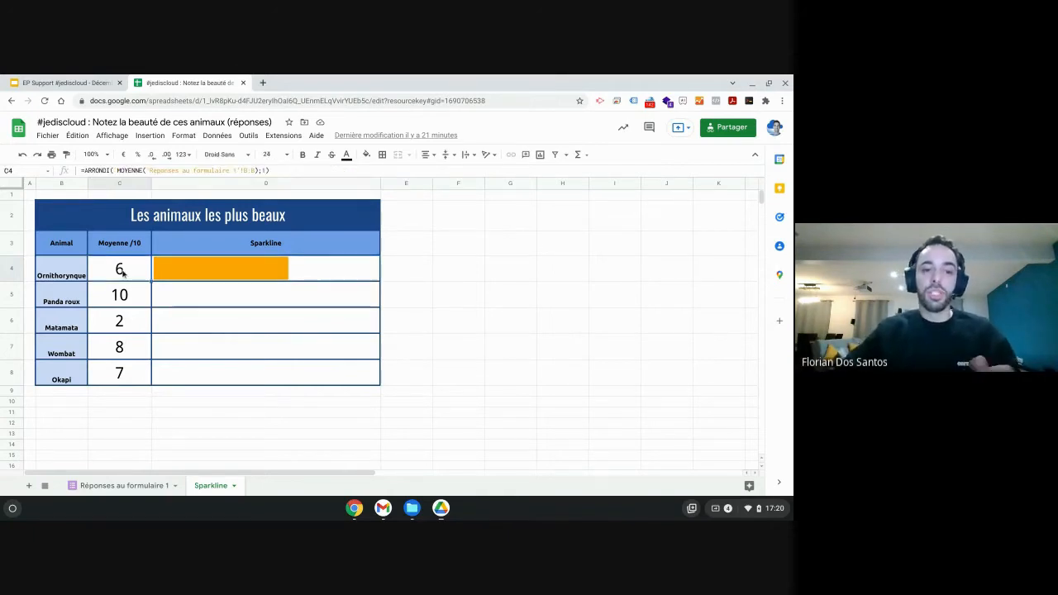
left_click(175, 269)
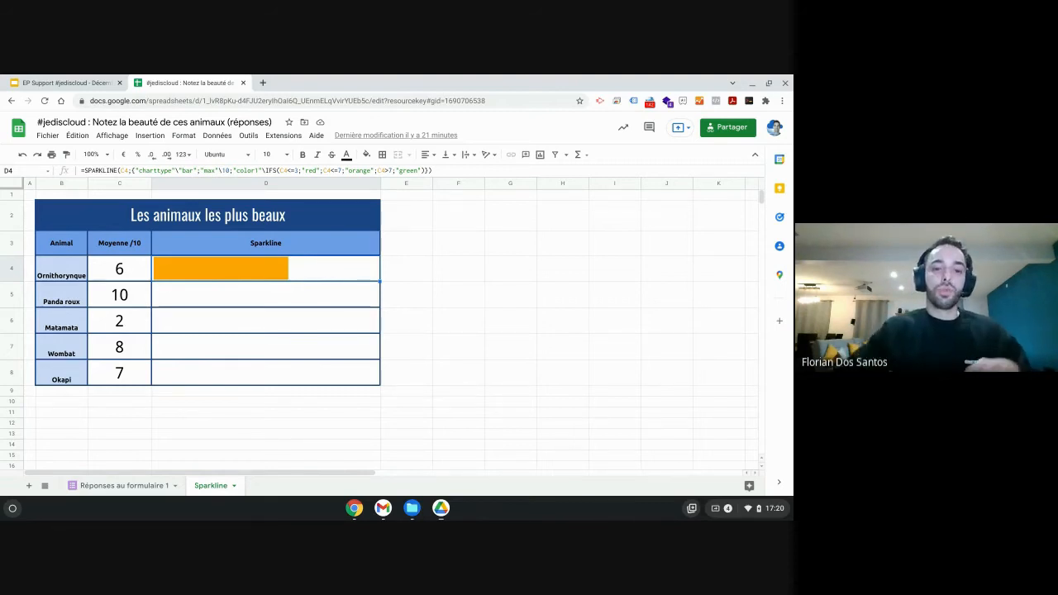
left_click(284, 300)
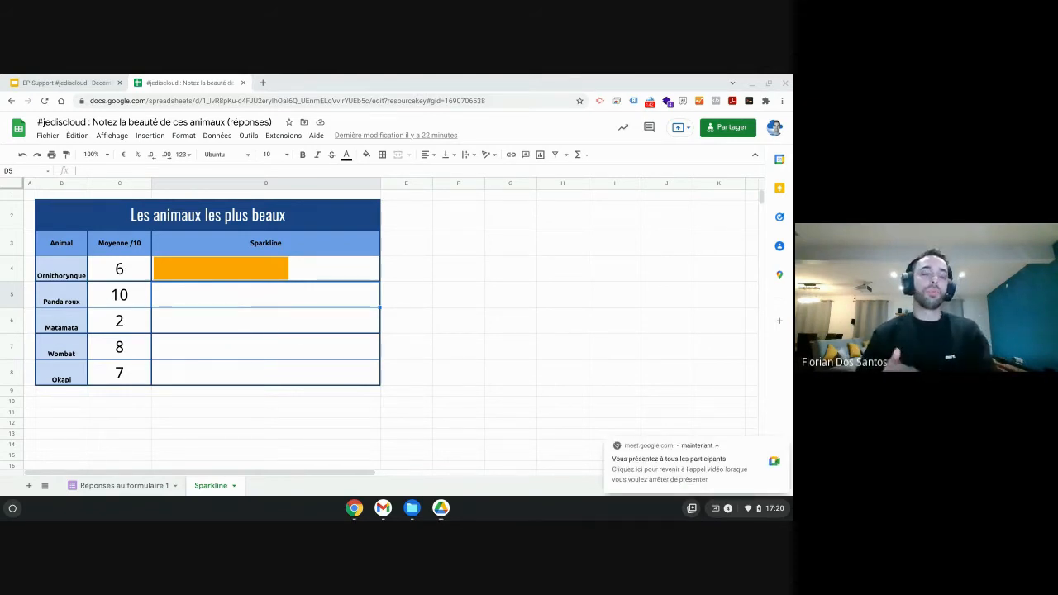
Compare the Réponses au formulaire 1 sheet with the averages on the Sparkline sheet.
left_click(145, 485)
left_click(213, 485)
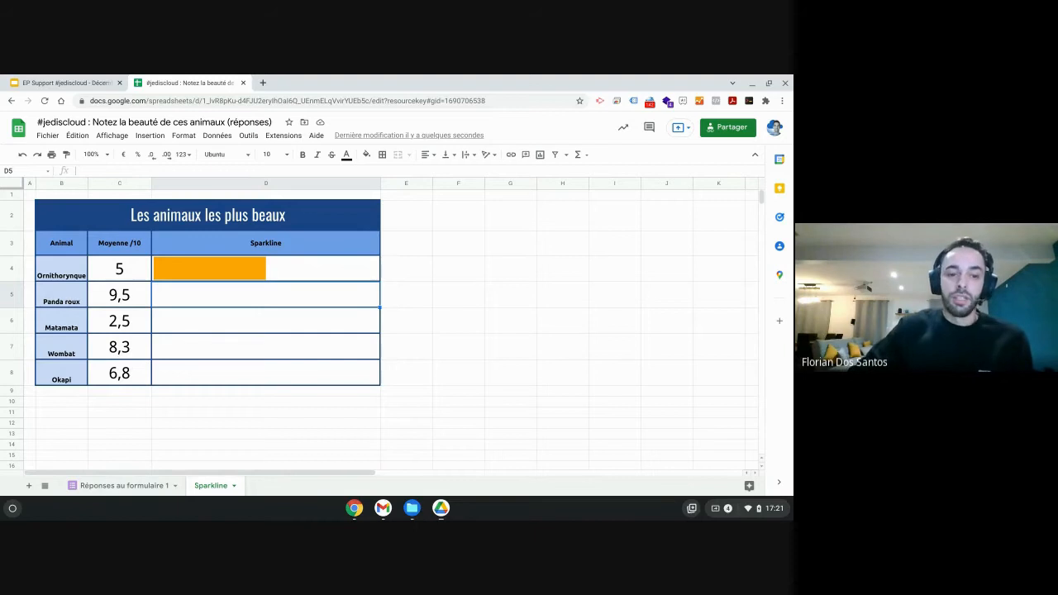
left_click(129, 490)
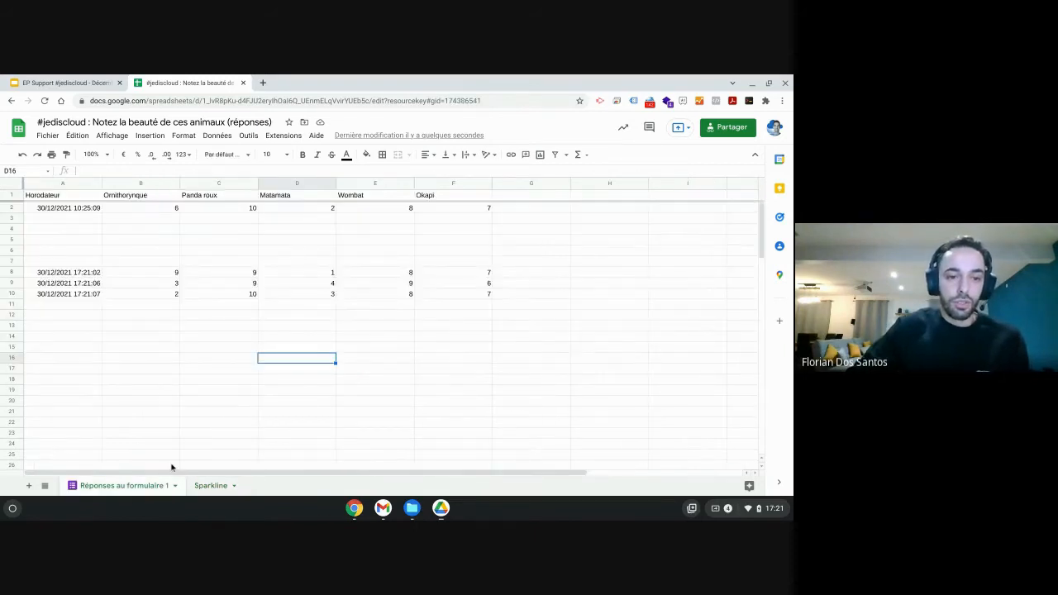
left_click(211, 486)
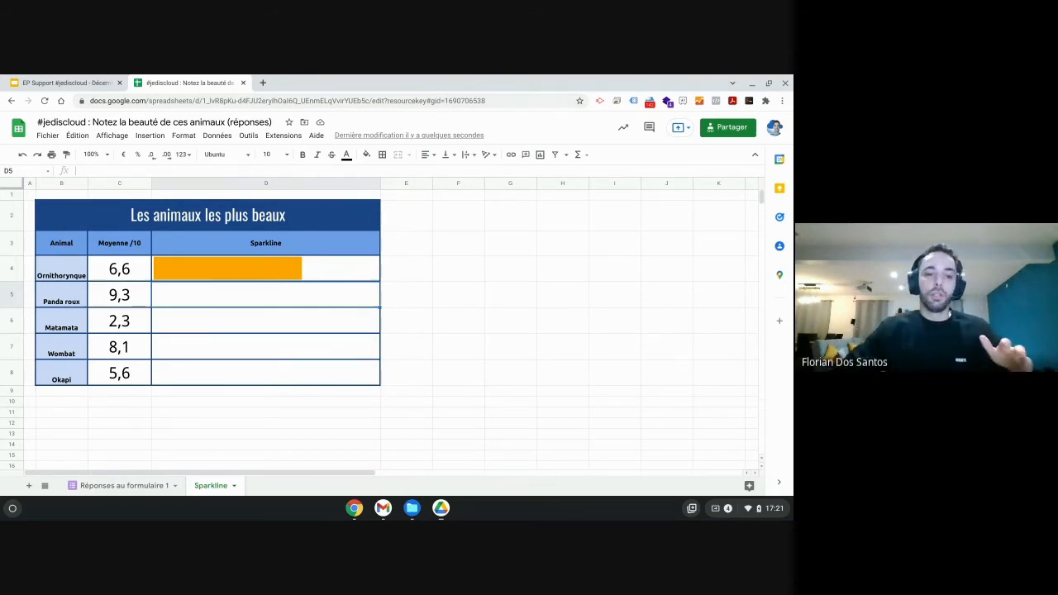
left_click(417, 300)
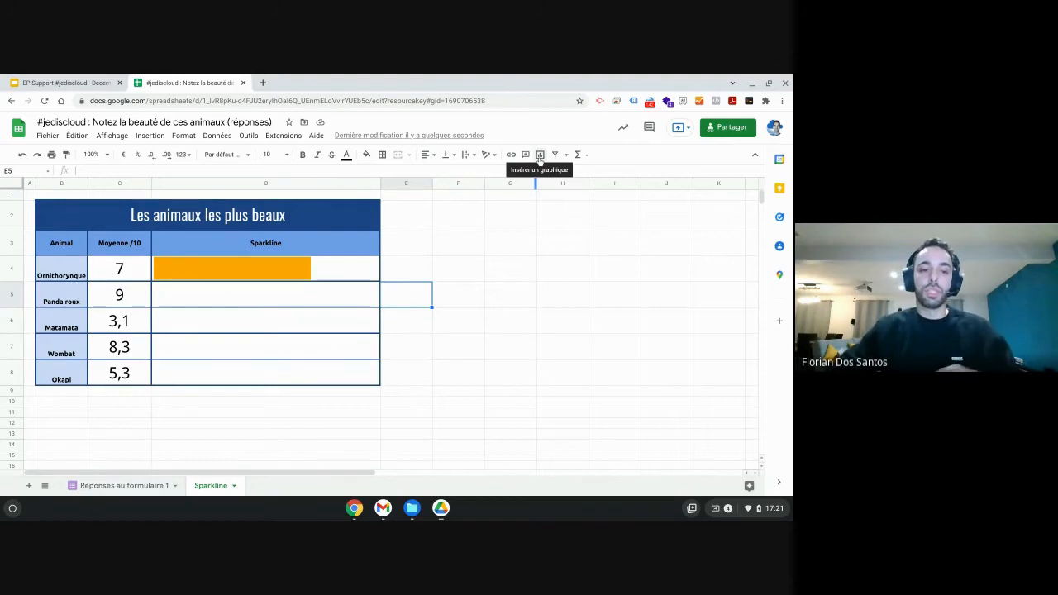
left_click(450, 263)
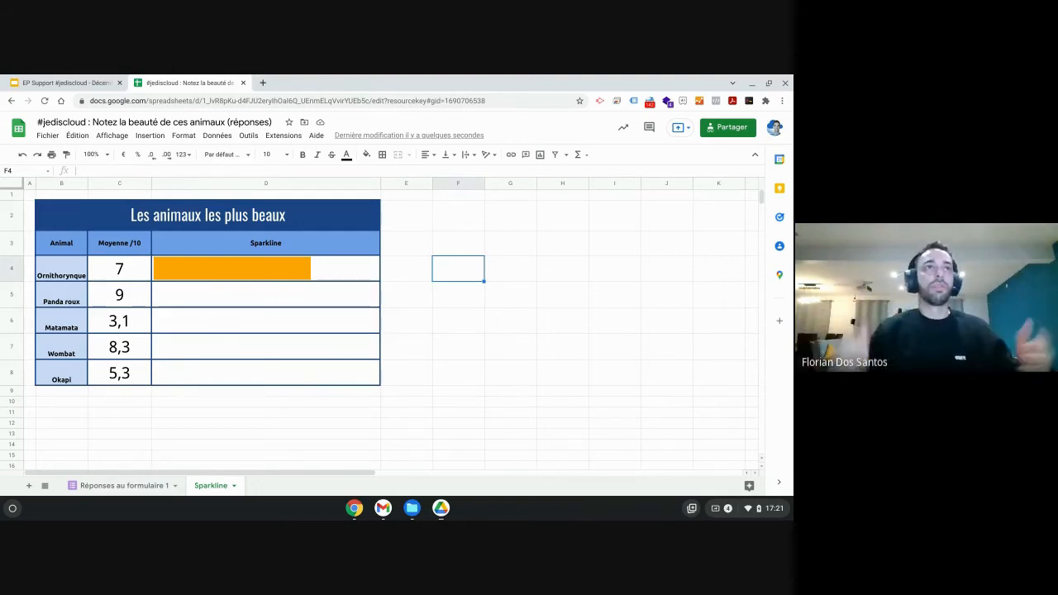
Start a SPARKLINE formula in cell D5 for the Panda roux row.
left_click(312, 295)
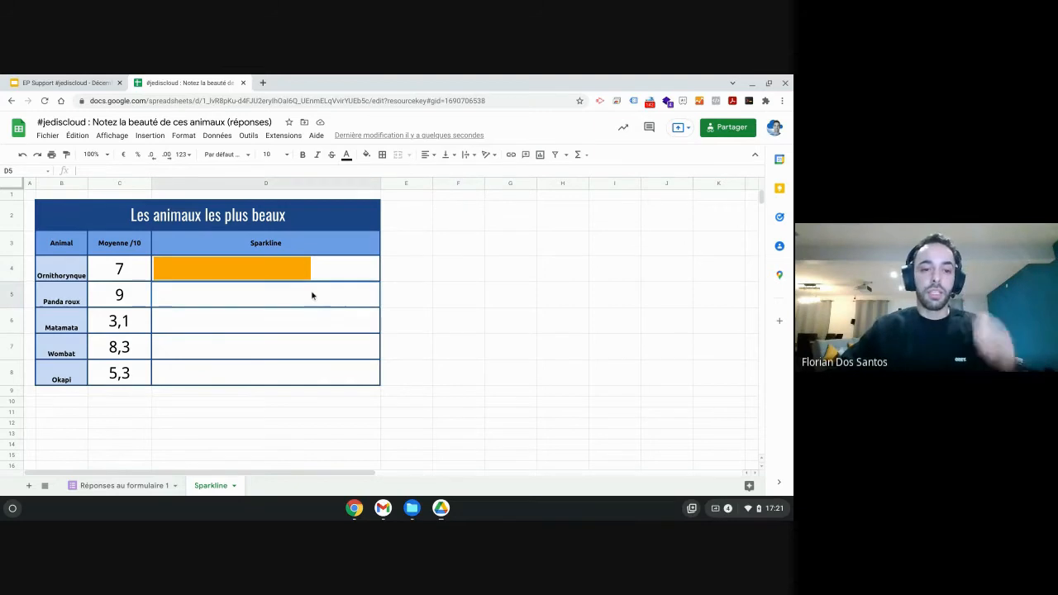
double_click(312, 295)
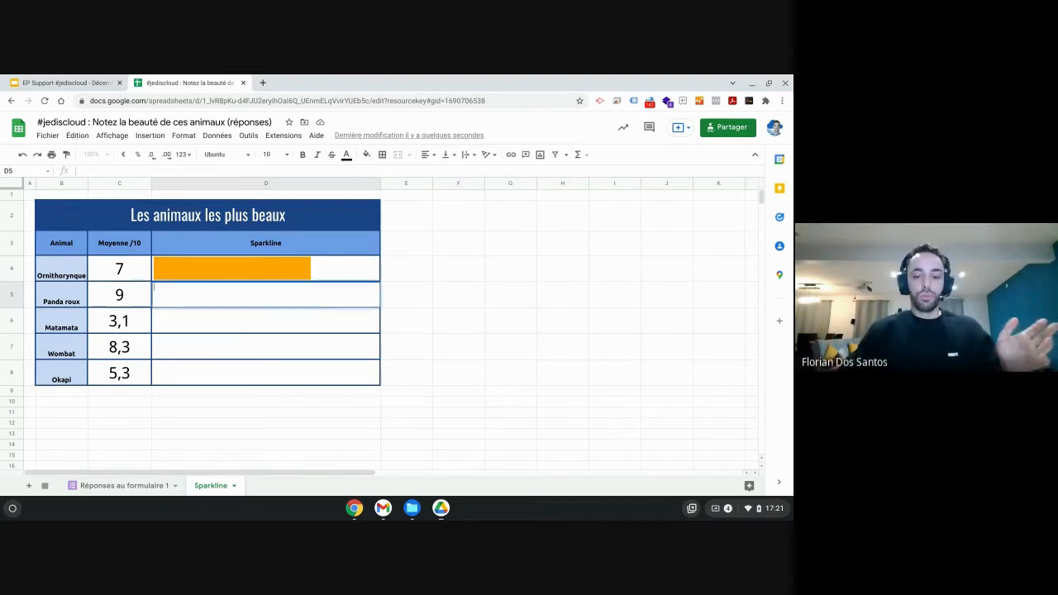
type("=")
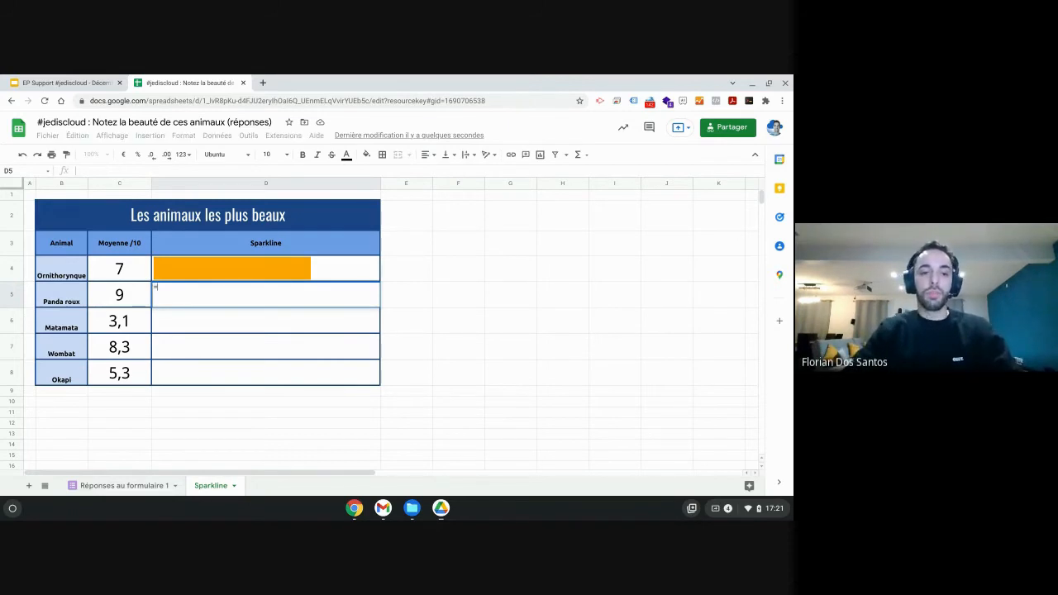
type("spa")
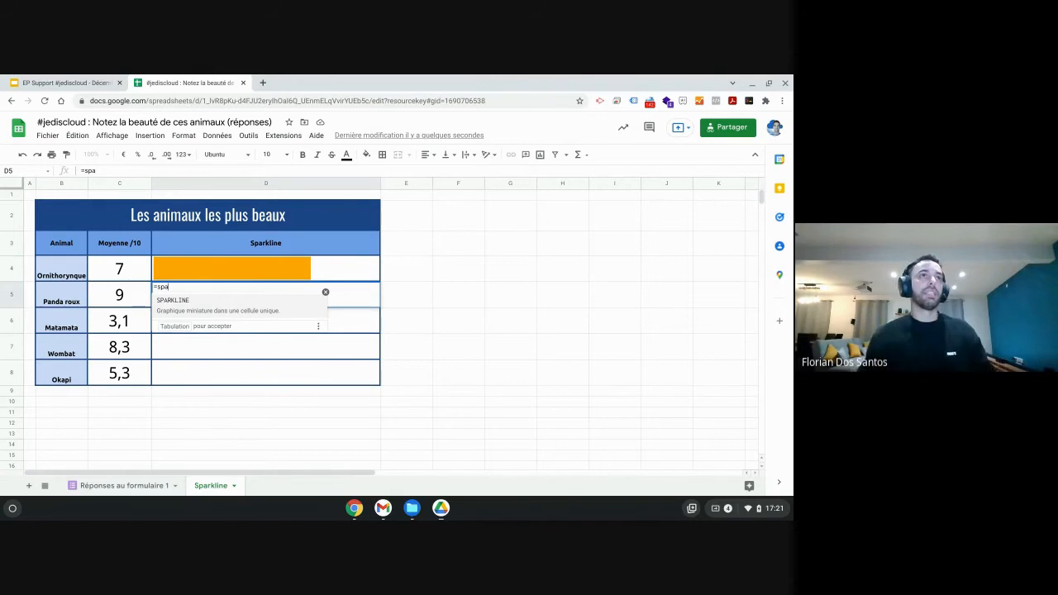
left_click(220, 305)
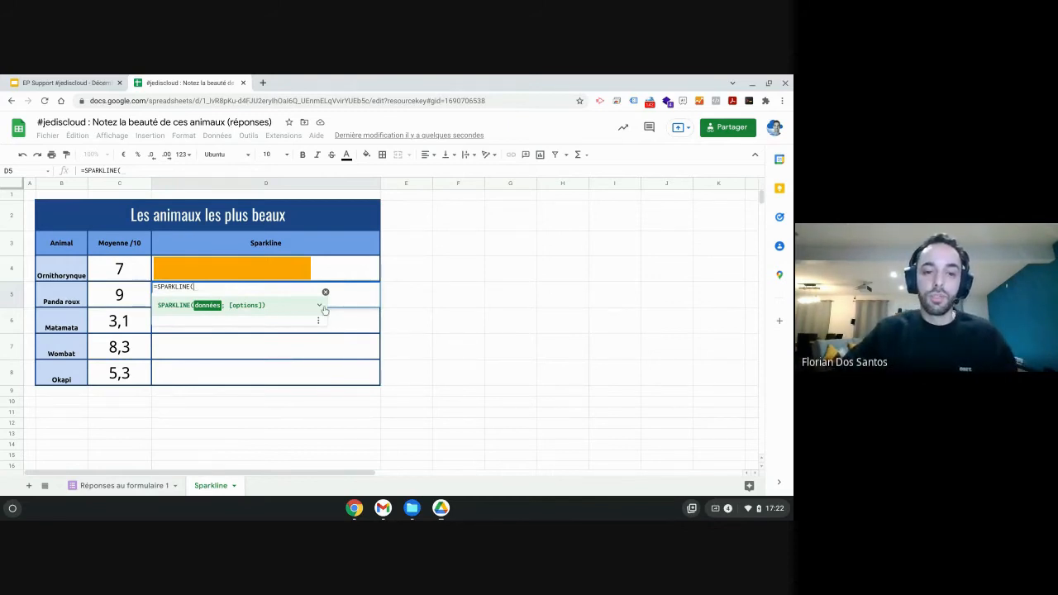
Read the SPARKLINE help documentation on its chart options, then return to the spreadsheet.
left_click(320, 306)
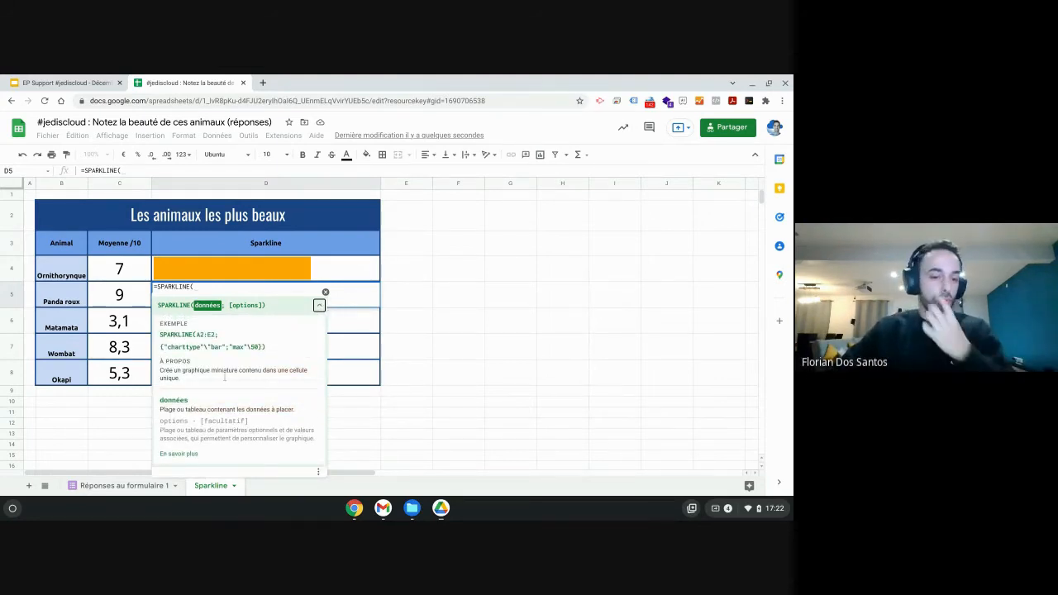
left_click(186, 458)
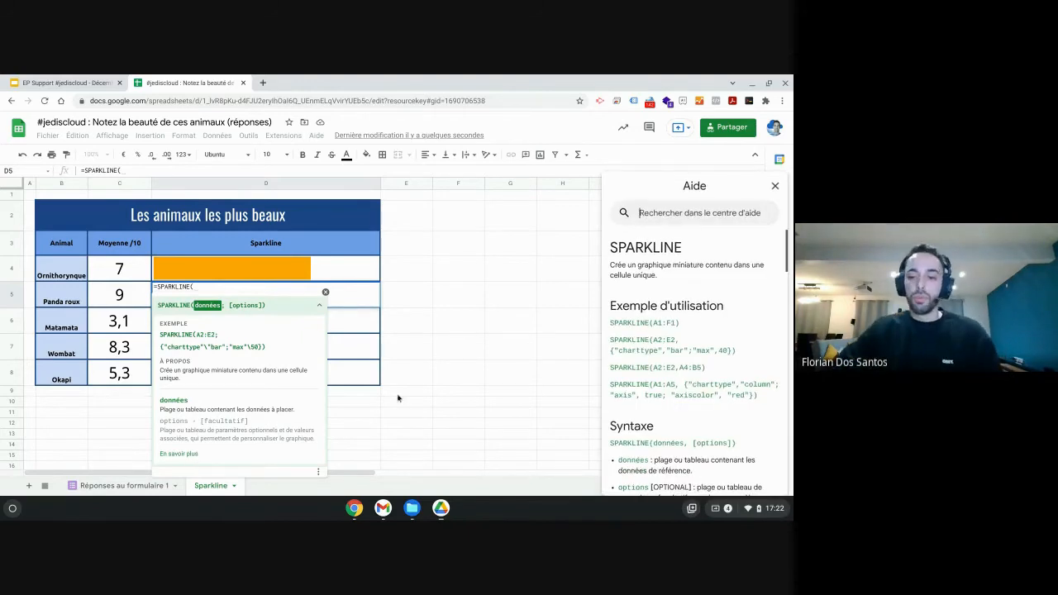
scroll(695, 314, "down", 2)
scroll(695, 314, "down", 3)
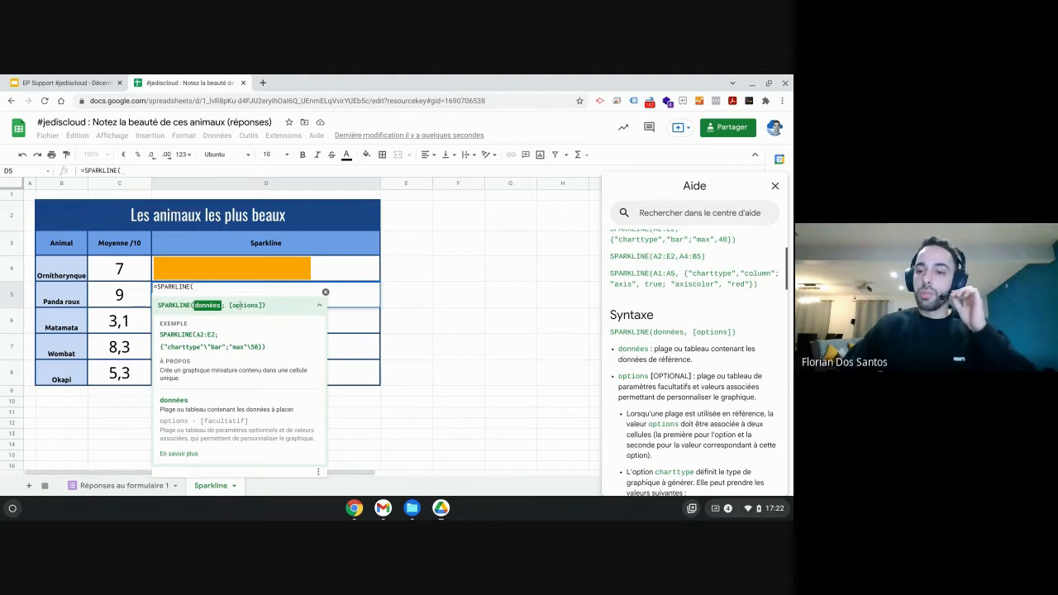
scroll(679, 326, "down", 3)
scroll(679, 326, "down", 5)
scroll(679, 326, "up", 6)
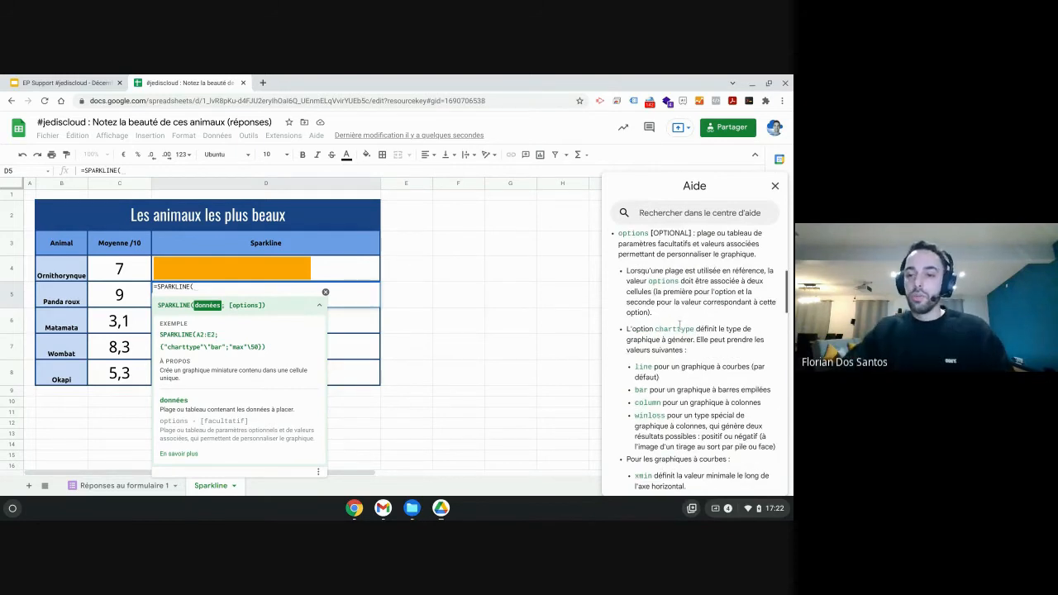
scroll(679, 325, "down", 6)
scroll(682, 327, "down", 5)
scroll(683, 327, "down", 6)
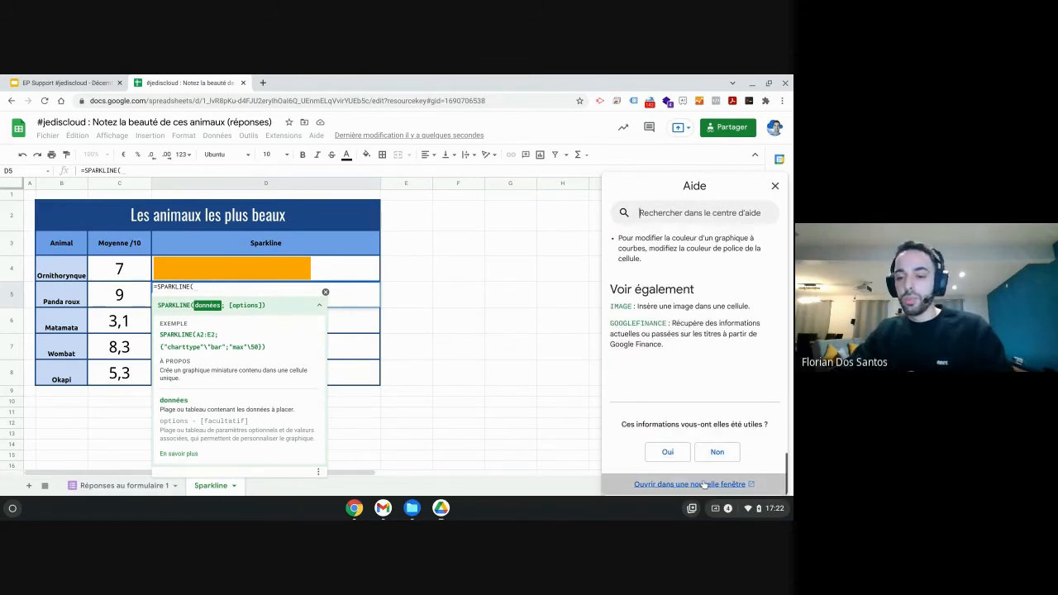
left_click(703, 484)
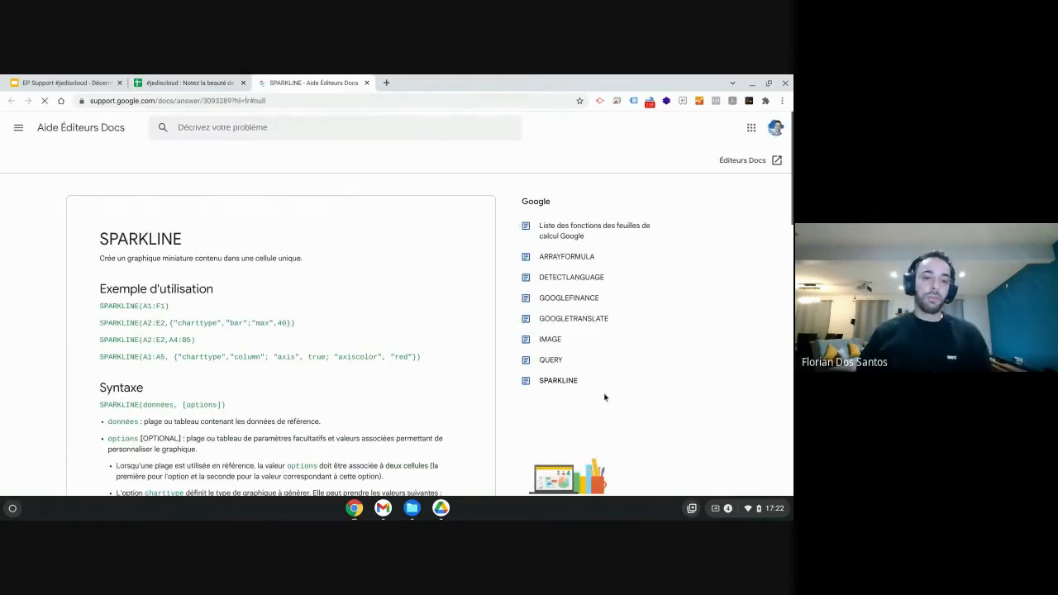
scroll(496, 339, "down", 3)
scroll(430, 320, "down", 10)
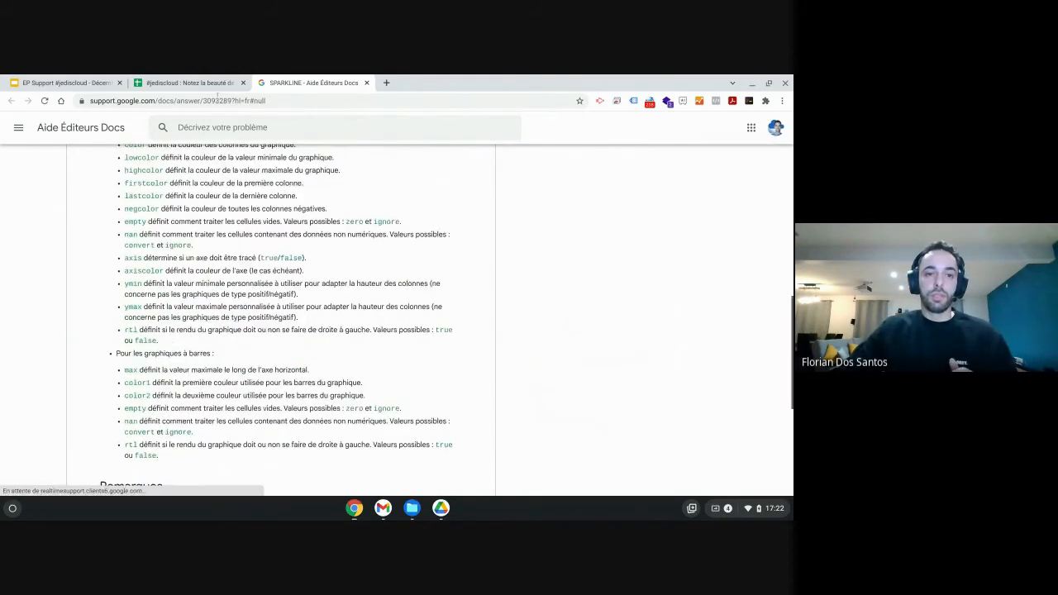
left_click(216, 86)
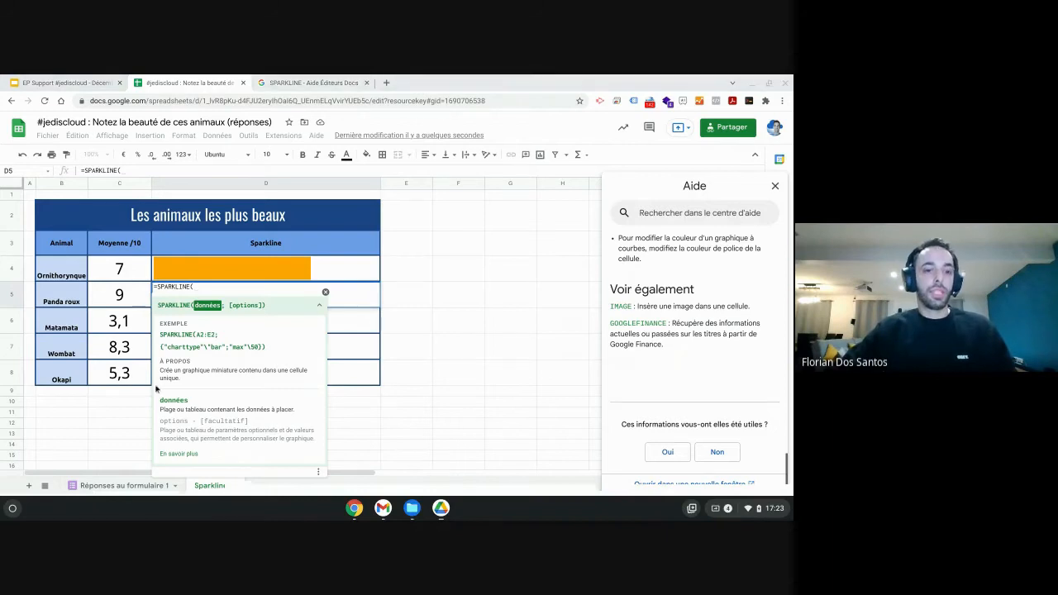
Set cell C5 as the sparkline's data argument, followed by the argument separator.
left_click(204, 288)
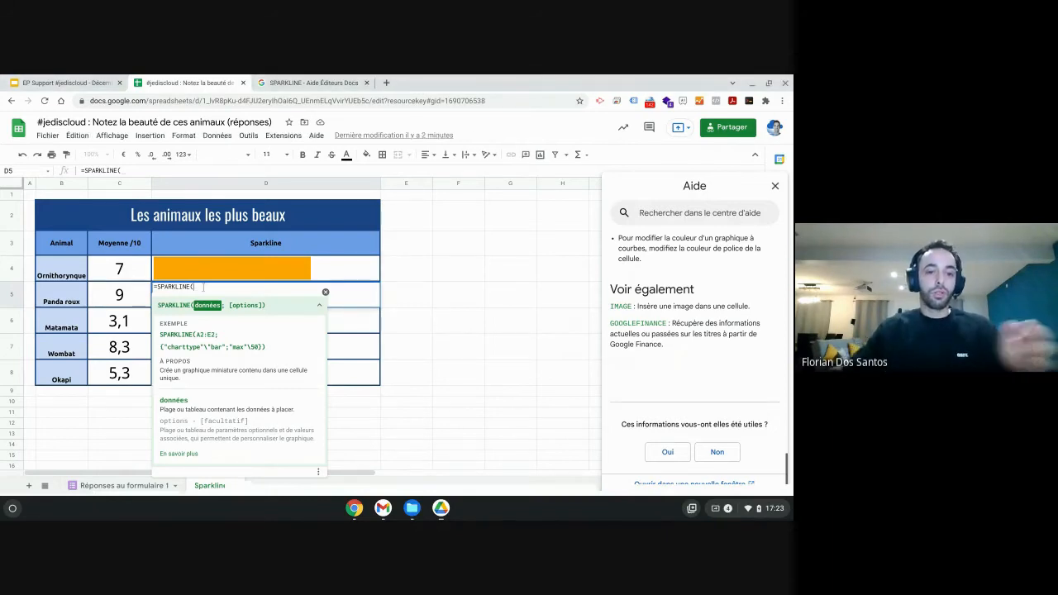
left_click(126, 298)
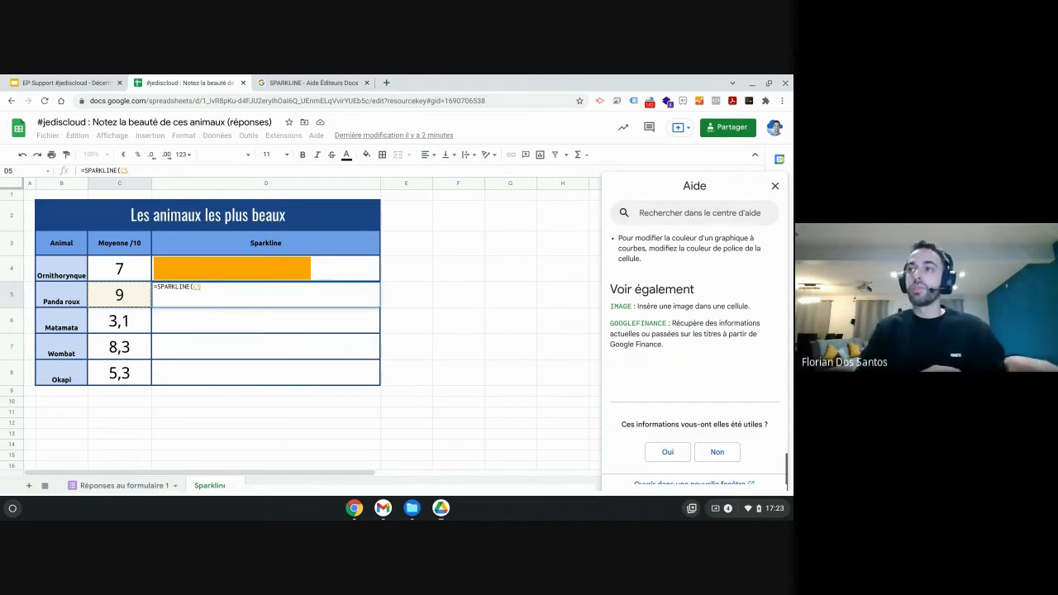
left_click(203, 286)
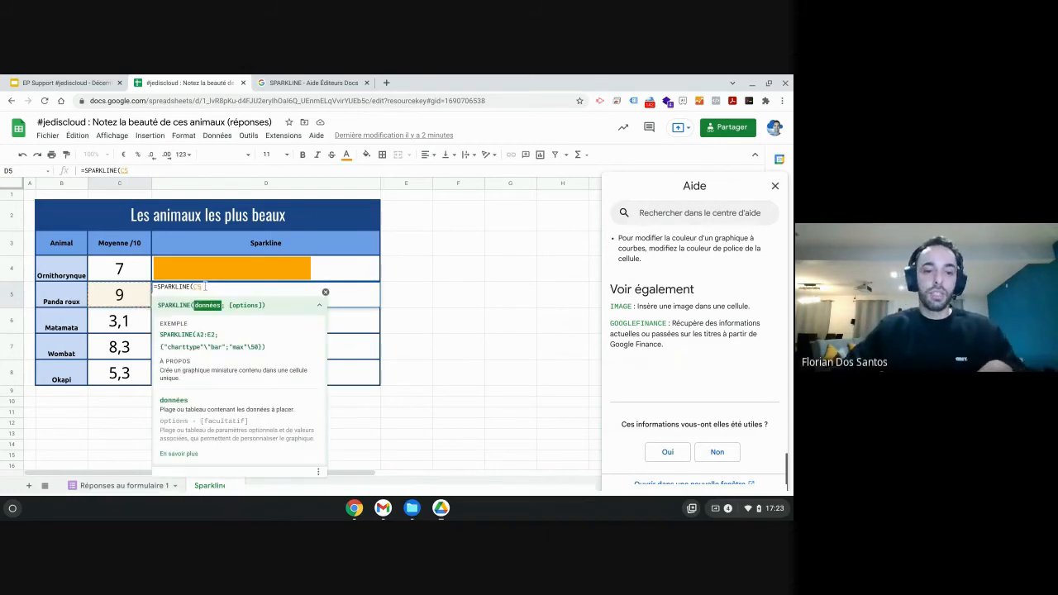
type(";")
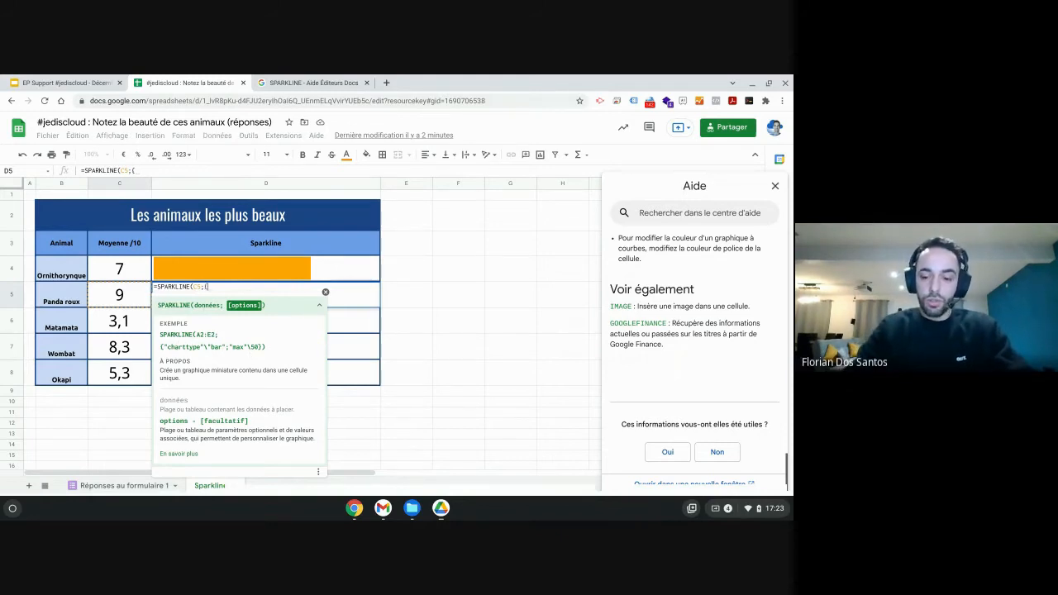
Add an options array to the D5 SPARKLINE setting "charttype" to "bar".
type("{")
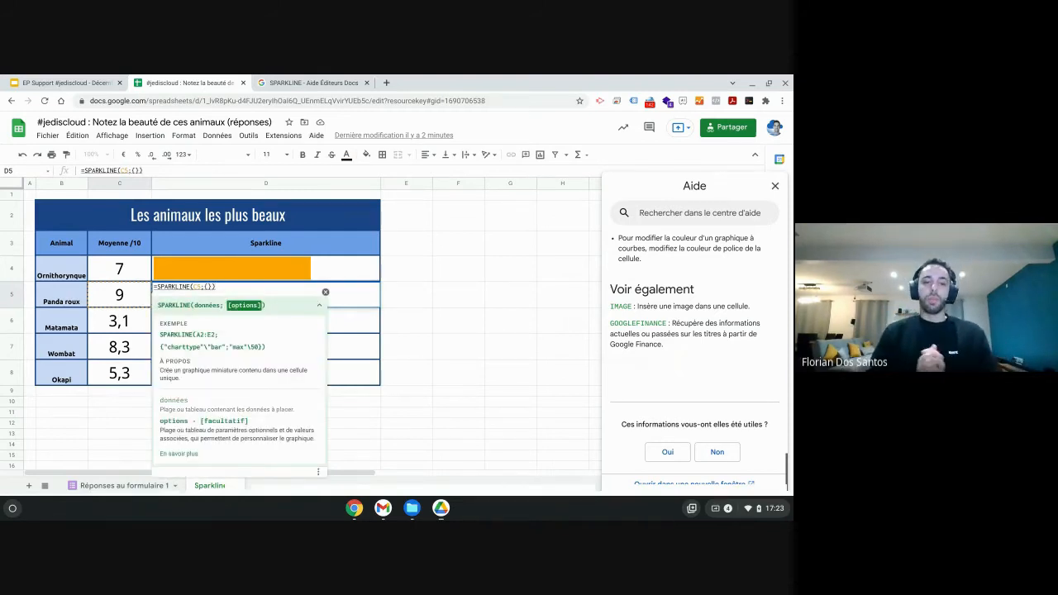
type("\"")
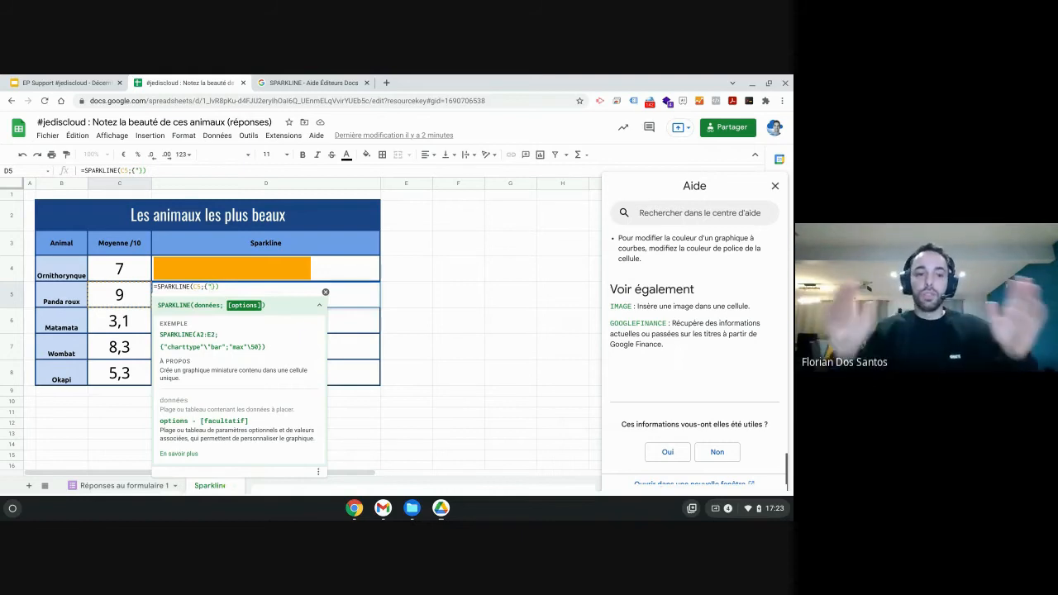
type("chart")
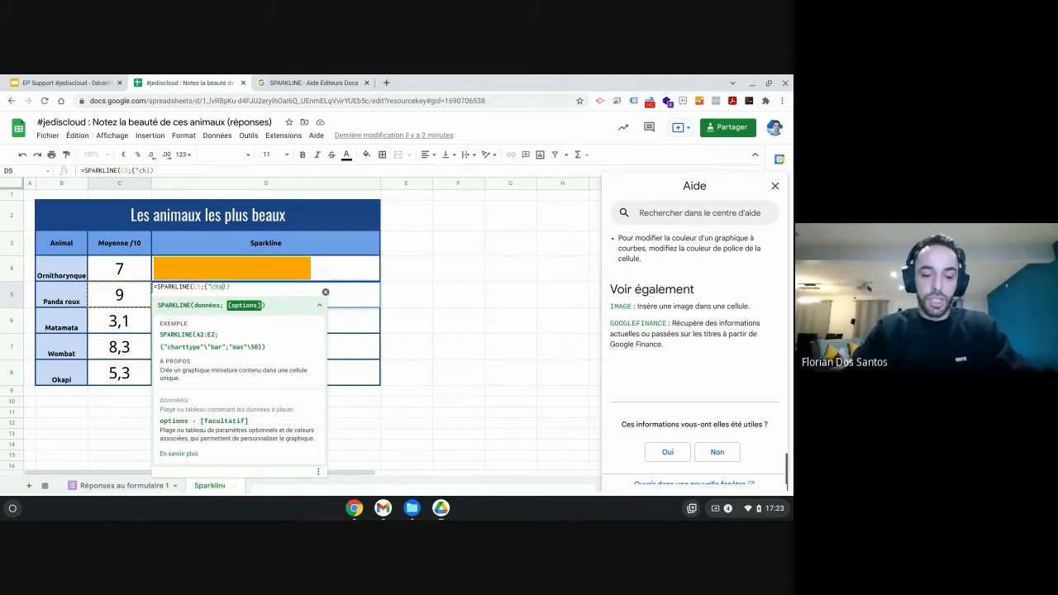
type("type\"")
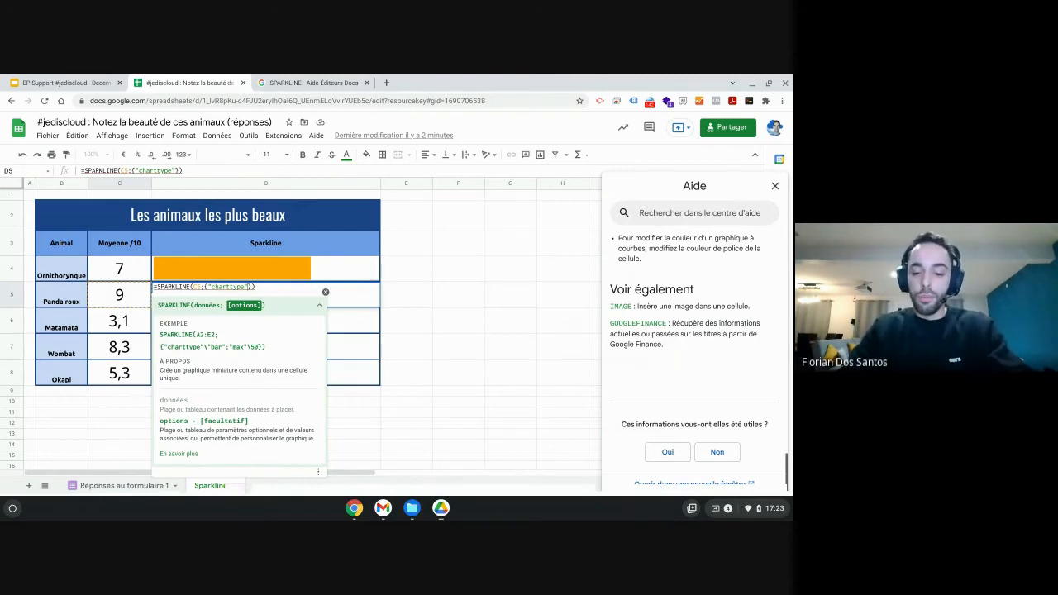
type("\\")
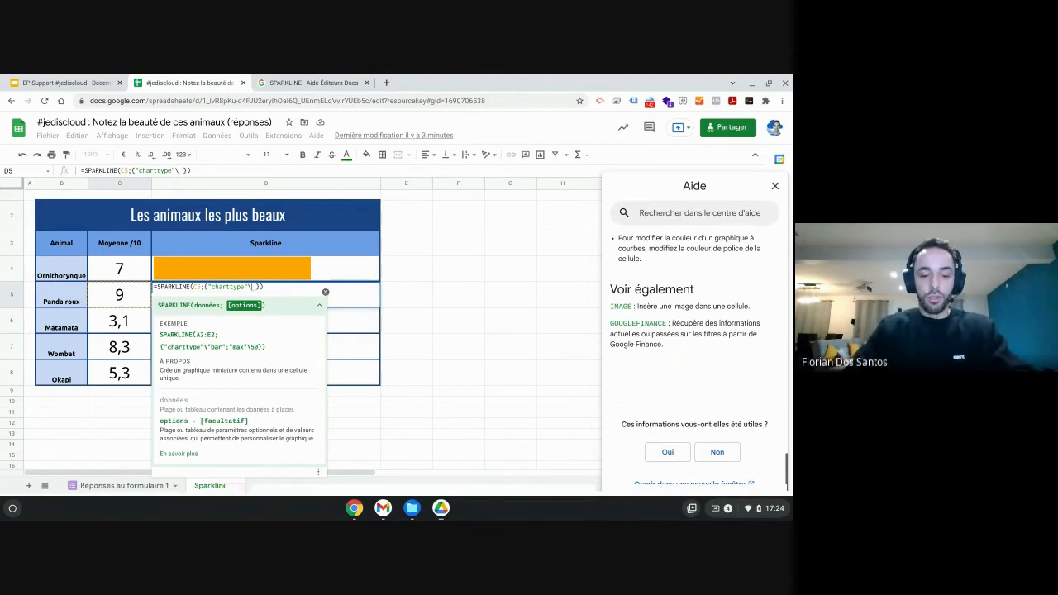
type("\"")
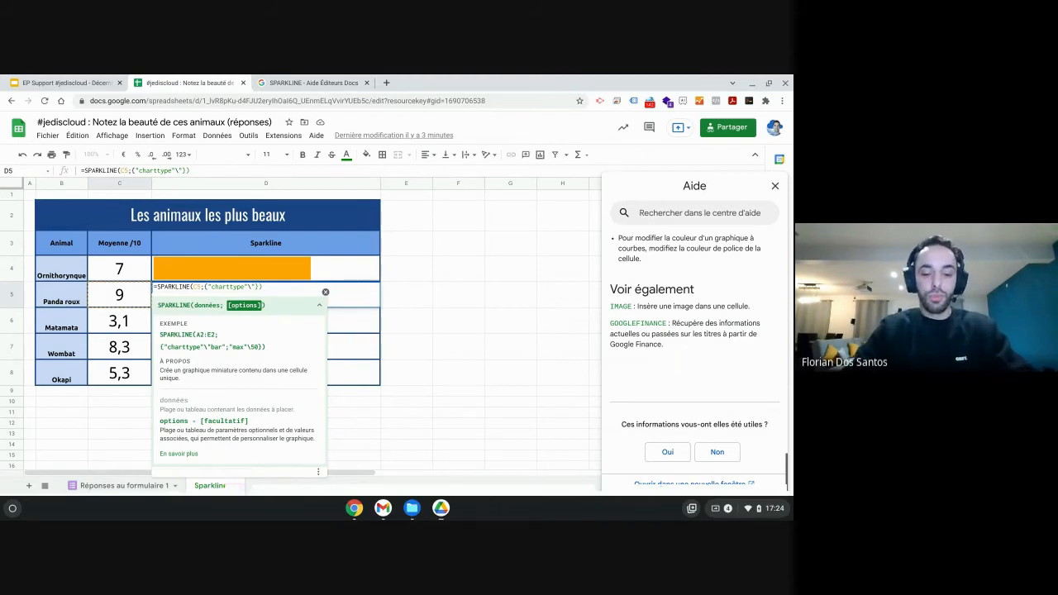
type("bar\"")
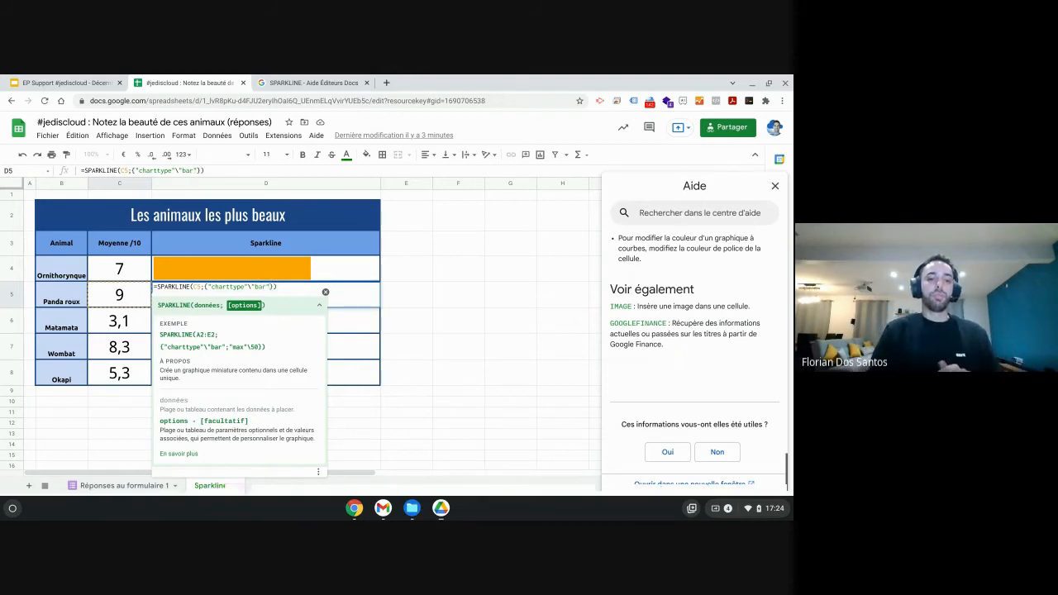
type(";")
type("\"ma")
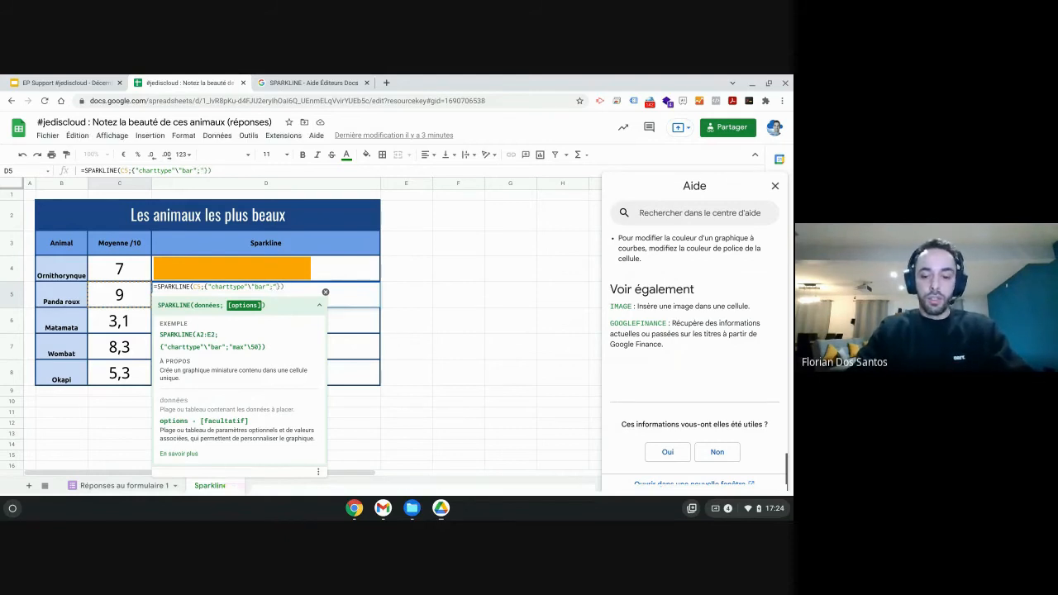
type("x\"")
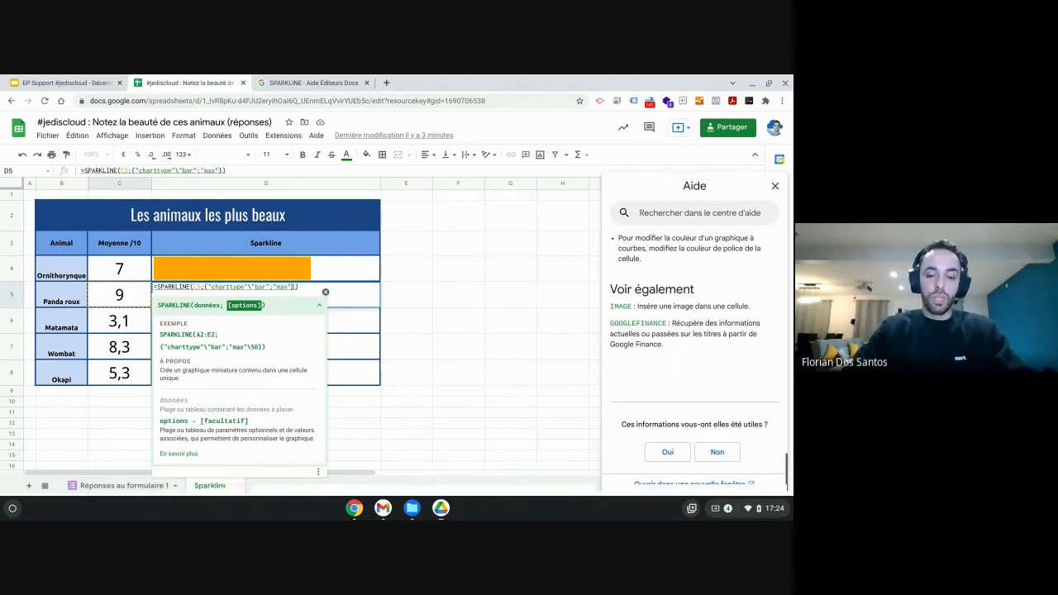
type("\\ ")
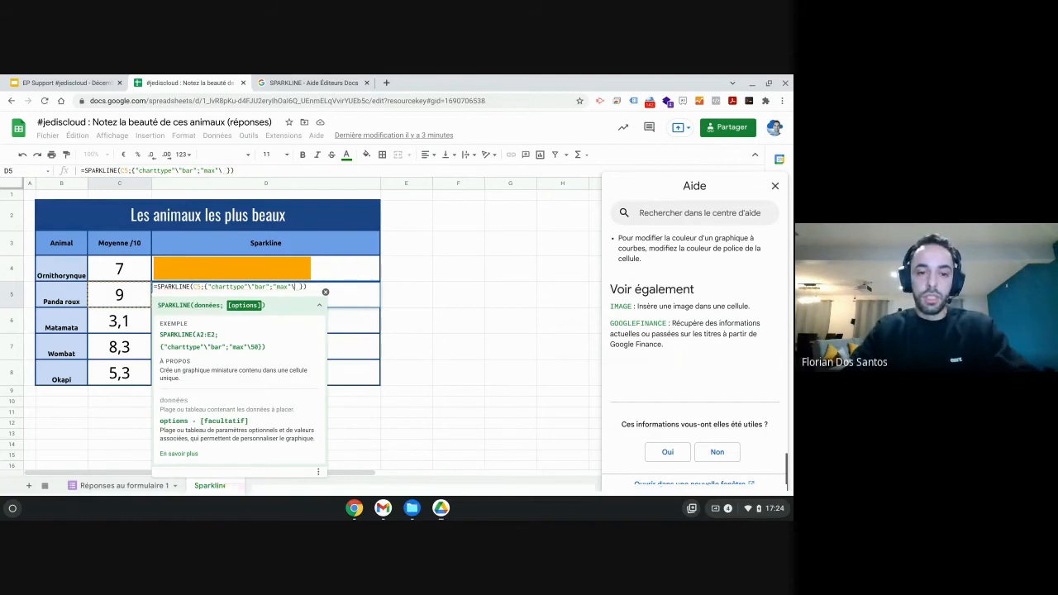
type("10")
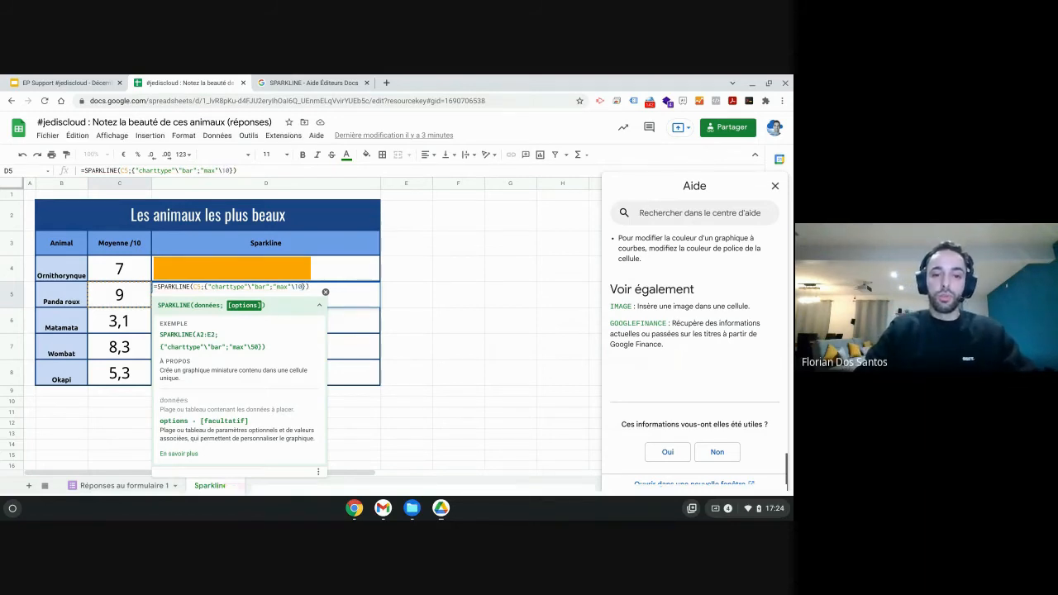
Add a "max" option of 10 to the sparkline options and enter the formula.
key("Return")
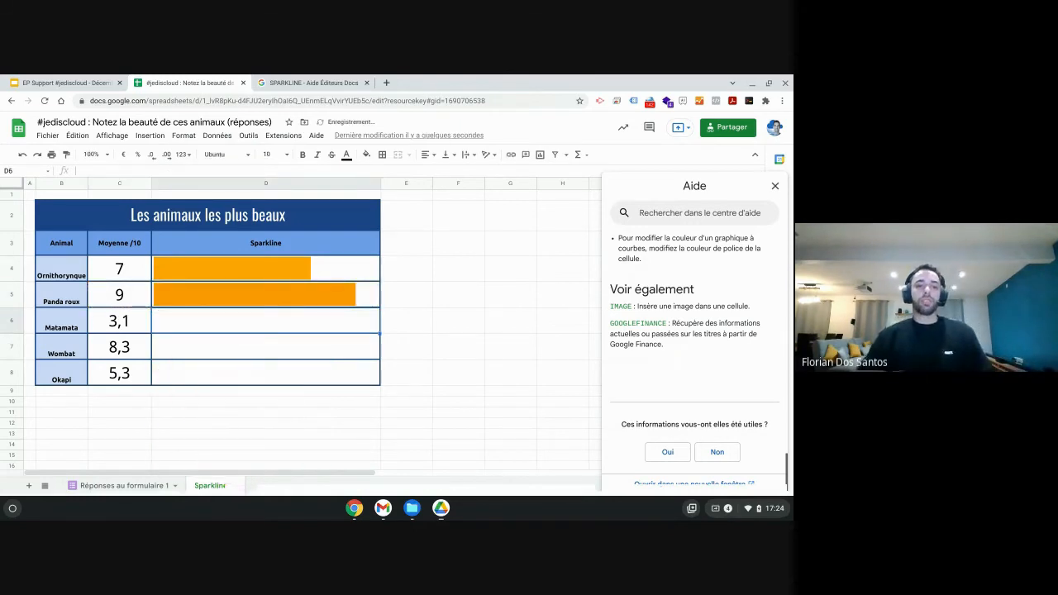
Reopen the D5 formula and add a "color1" option set to "blue".
left_click(276, 303)
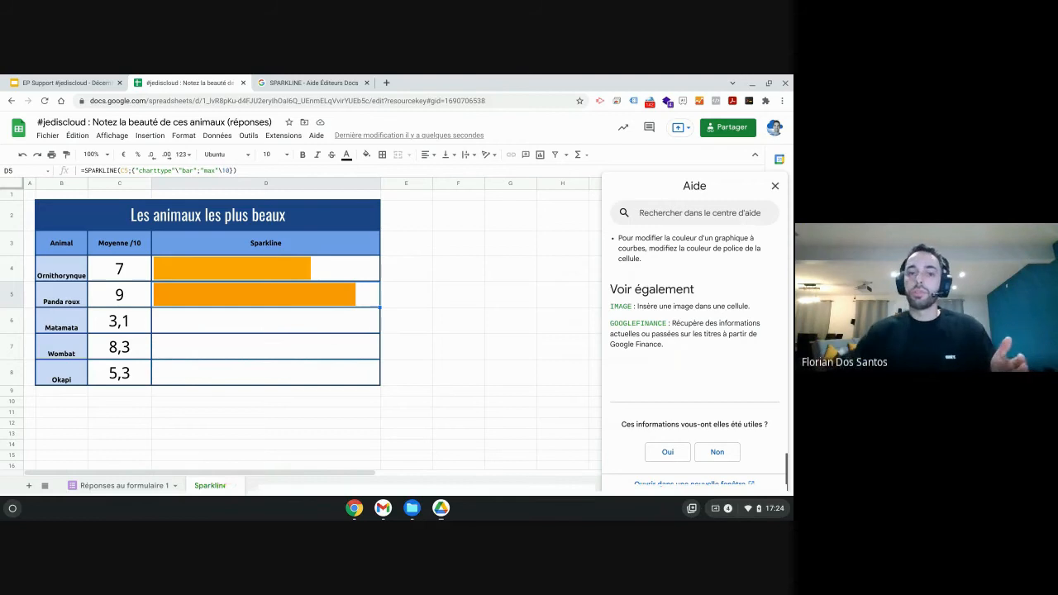
left_click(230, 171)
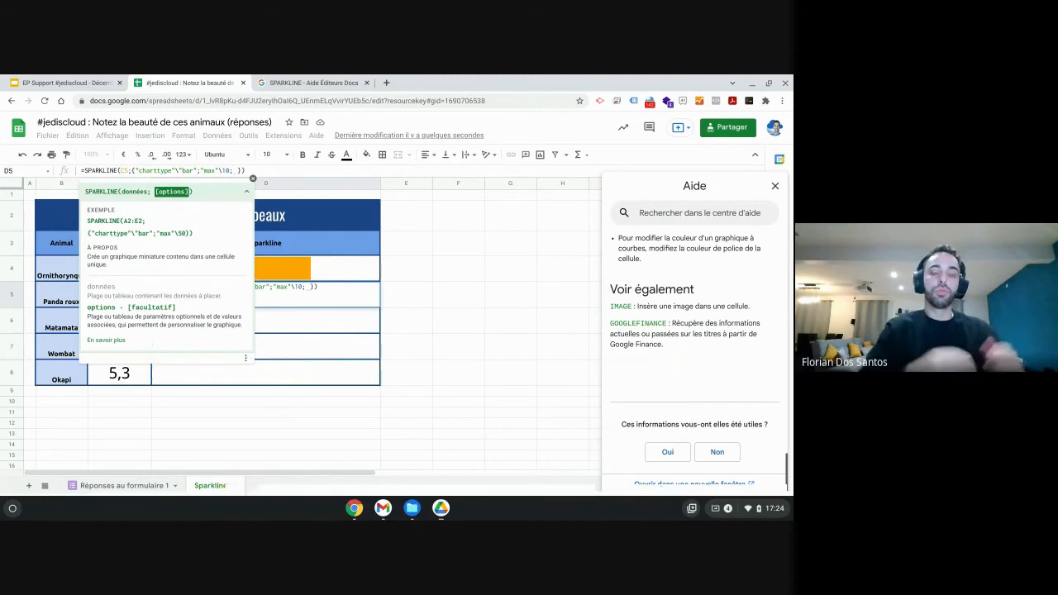
type(";")
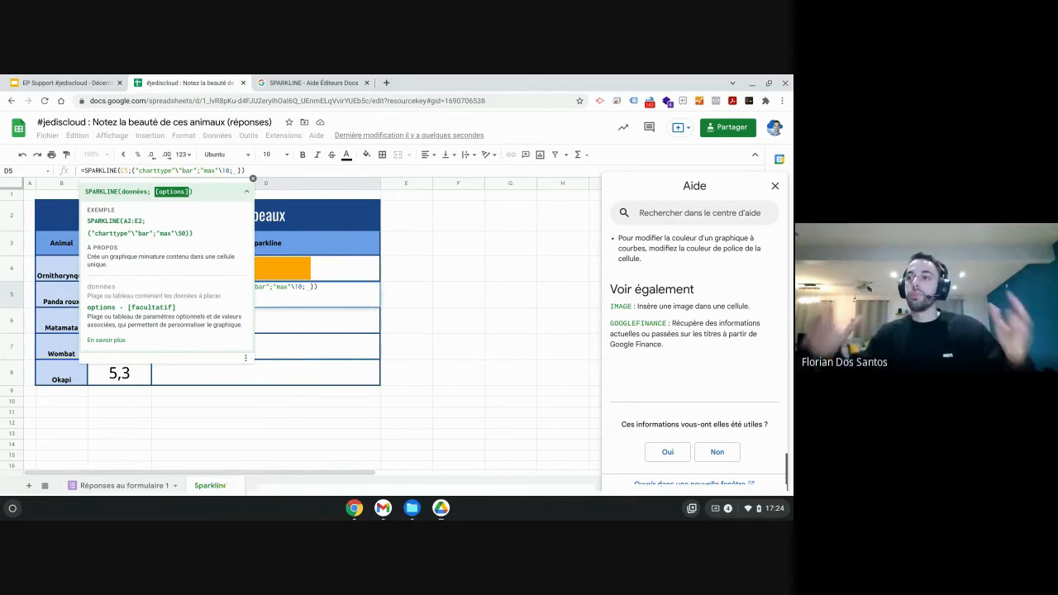
key("BackSpace")
type("\"colo")
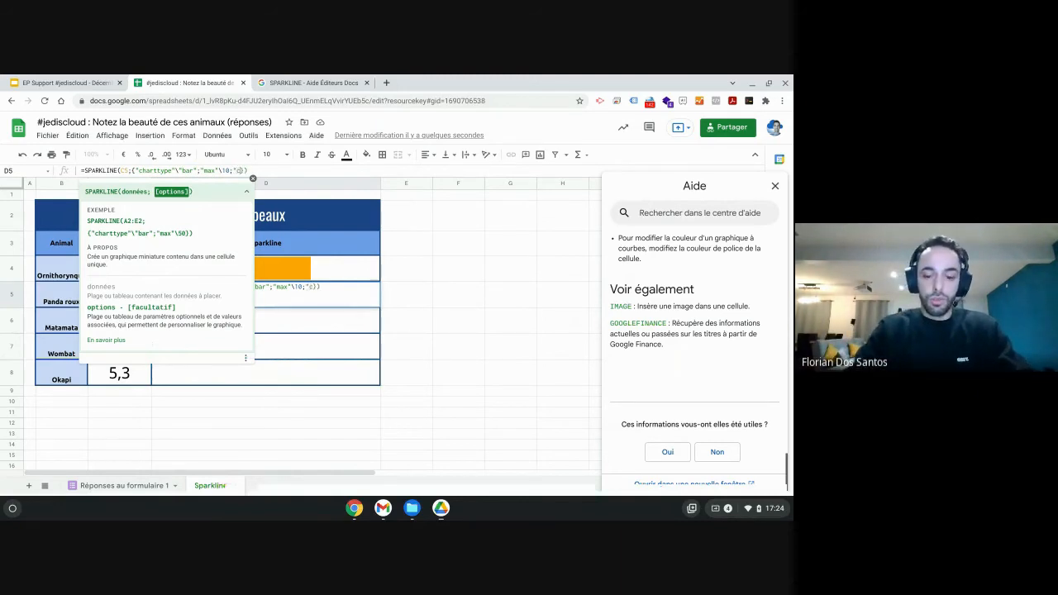
type("r1\"")
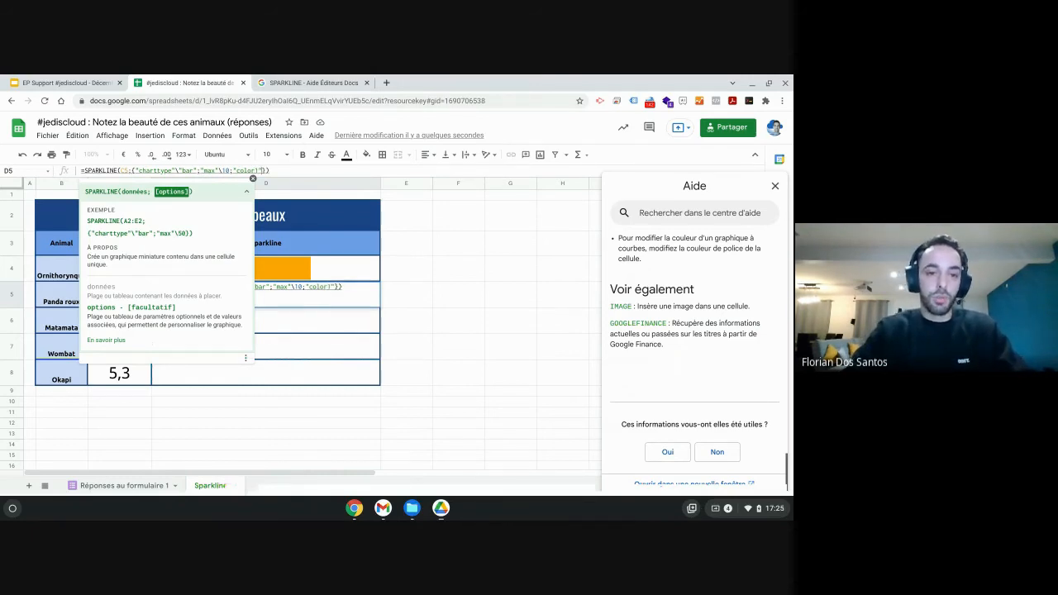
type("\\")
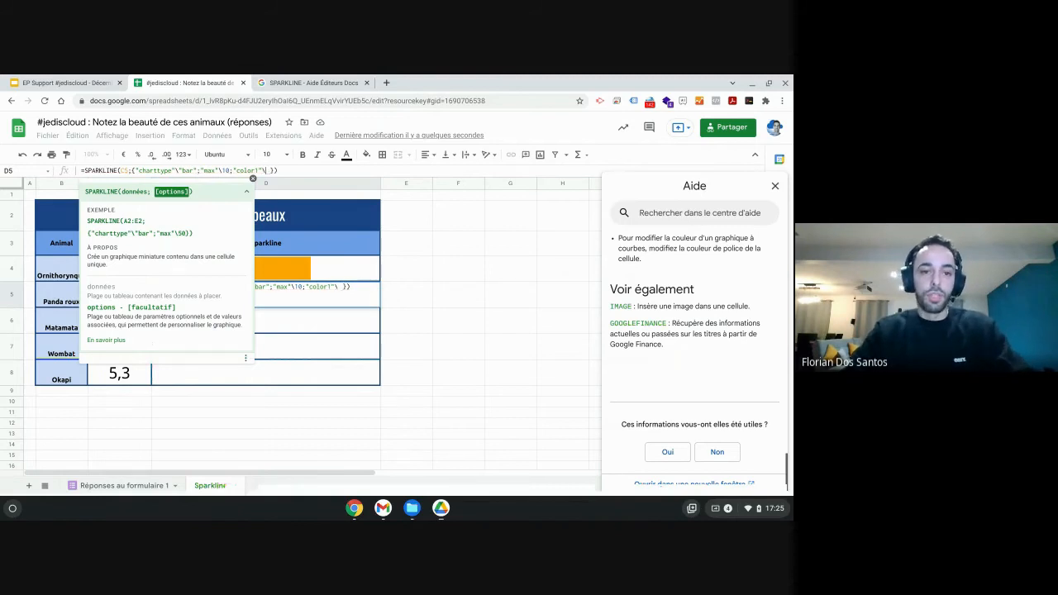
type("\"blue\"")
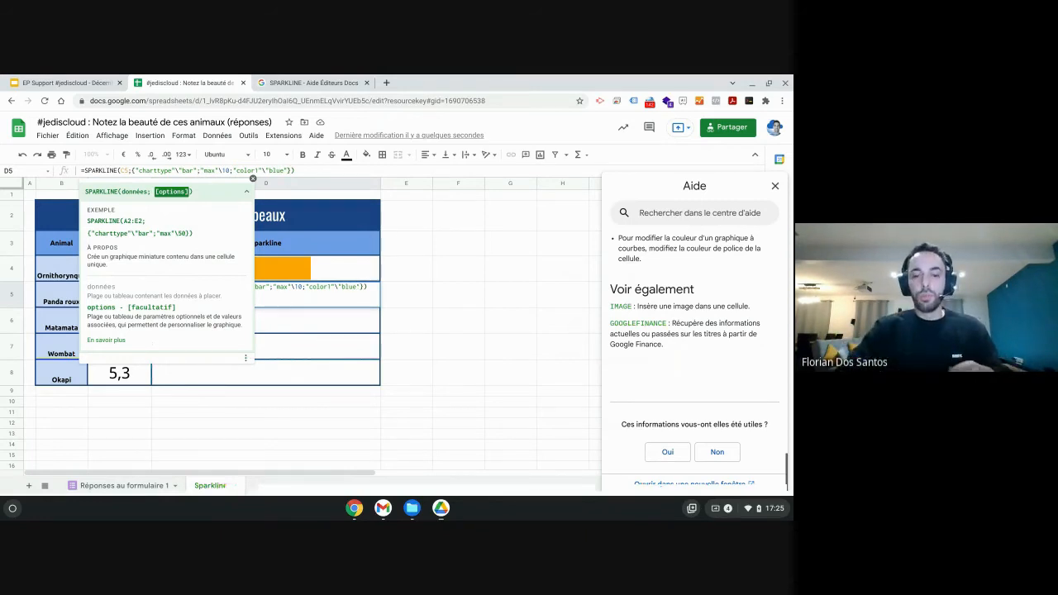
key("Return")
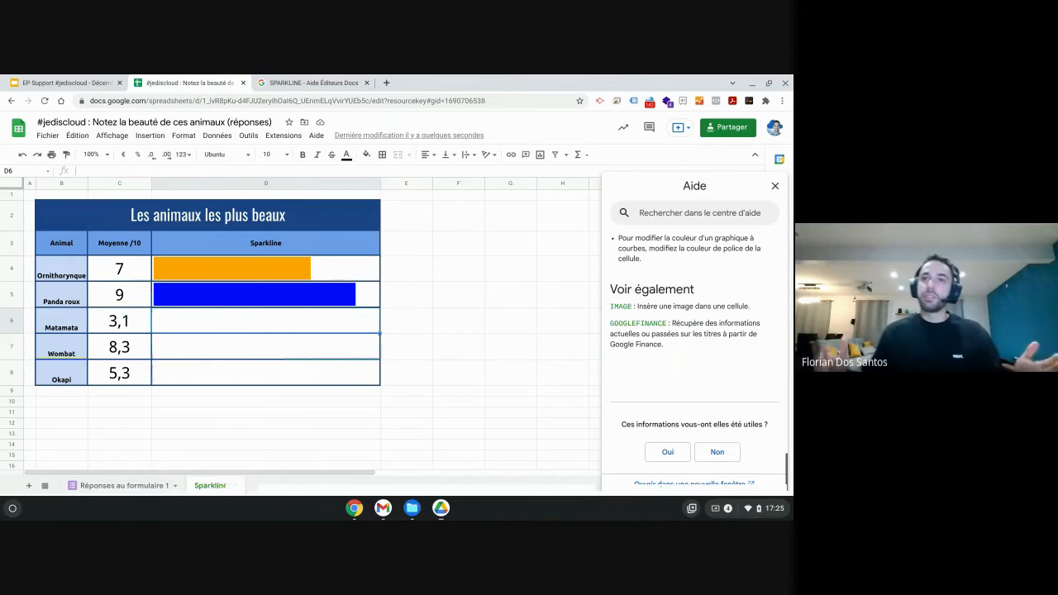
Replace the blue colour with an IFS that returns "red" when C5<=3.
left_click(267, 293)
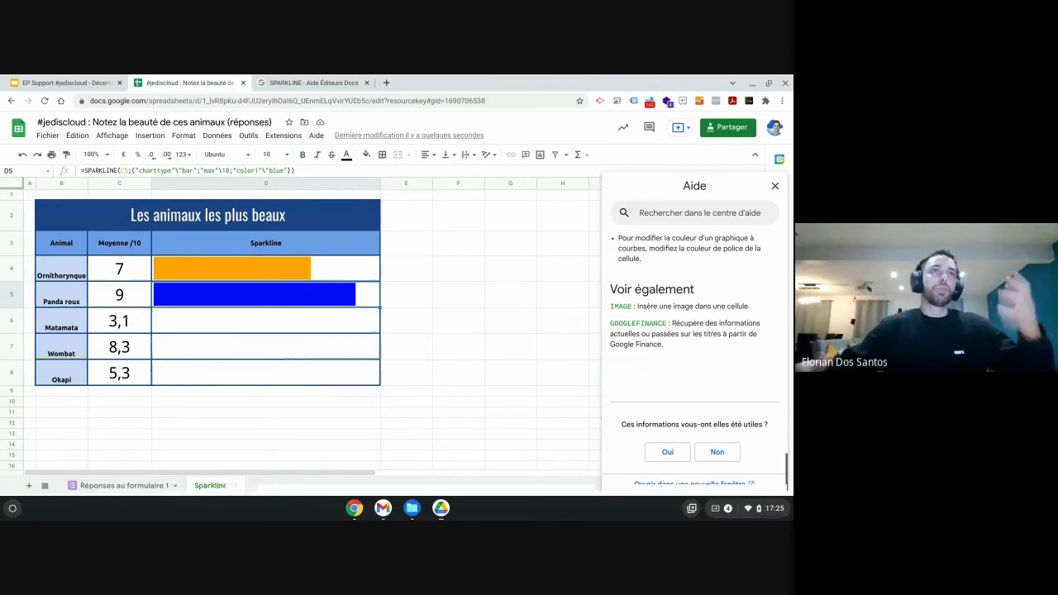
double_click(276, 170)
left_click_drag(281, 175, 287, 174)
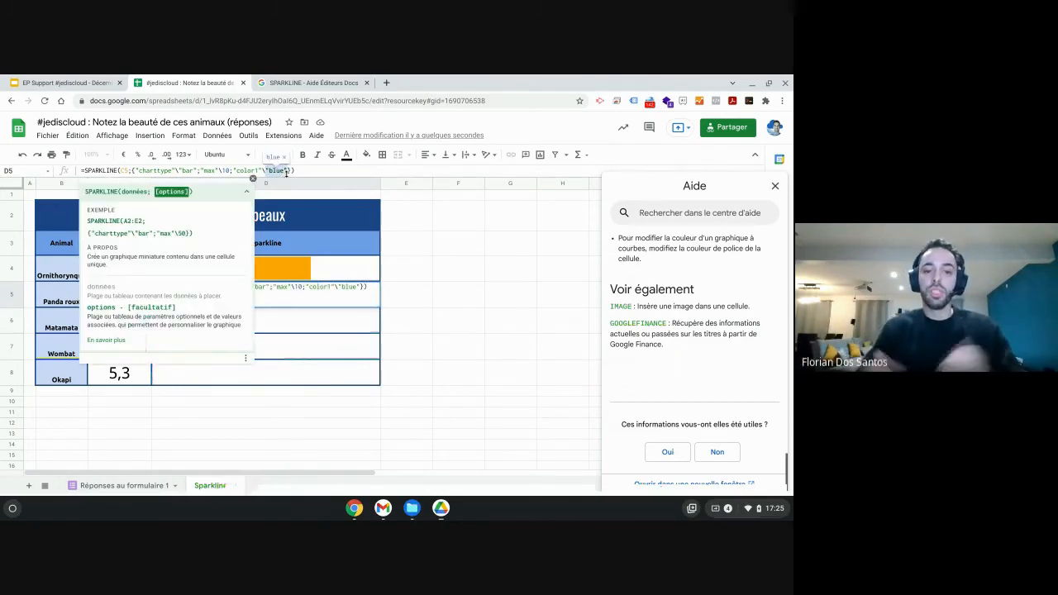
key("BackSpace")
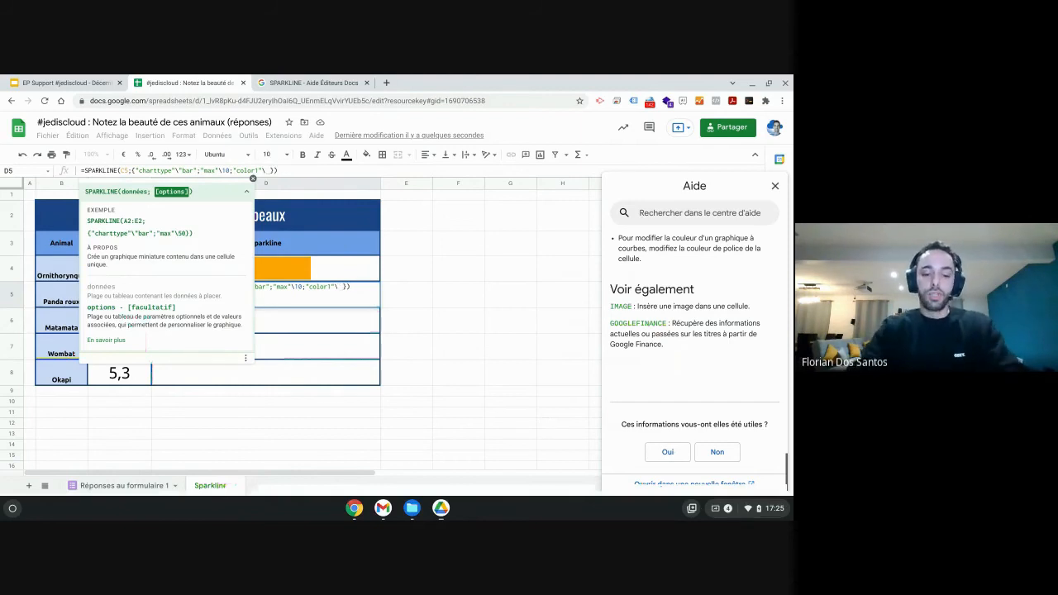
type("IFS(")
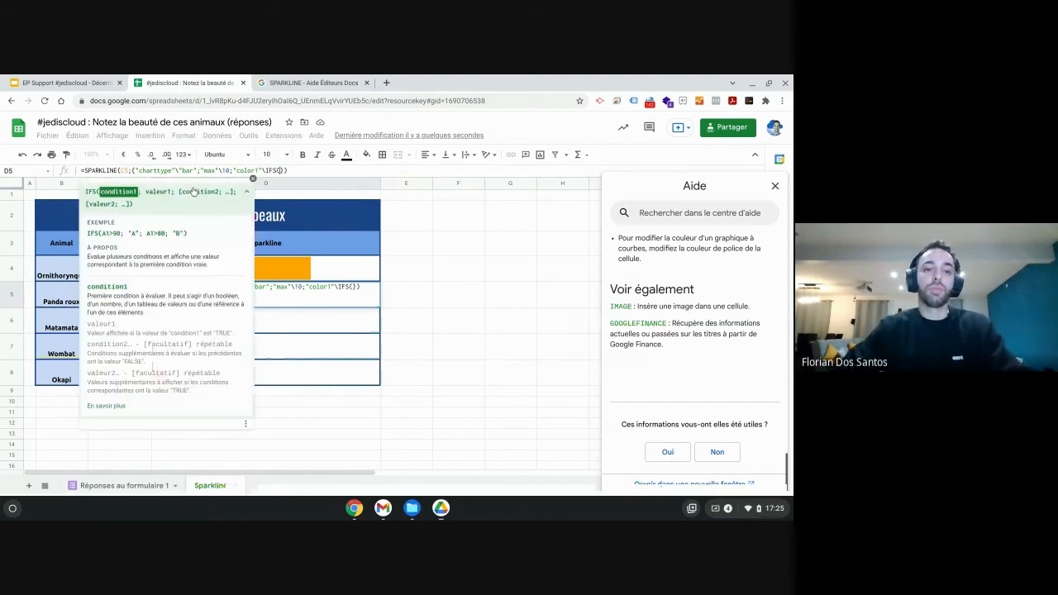
left_click(194, 191)
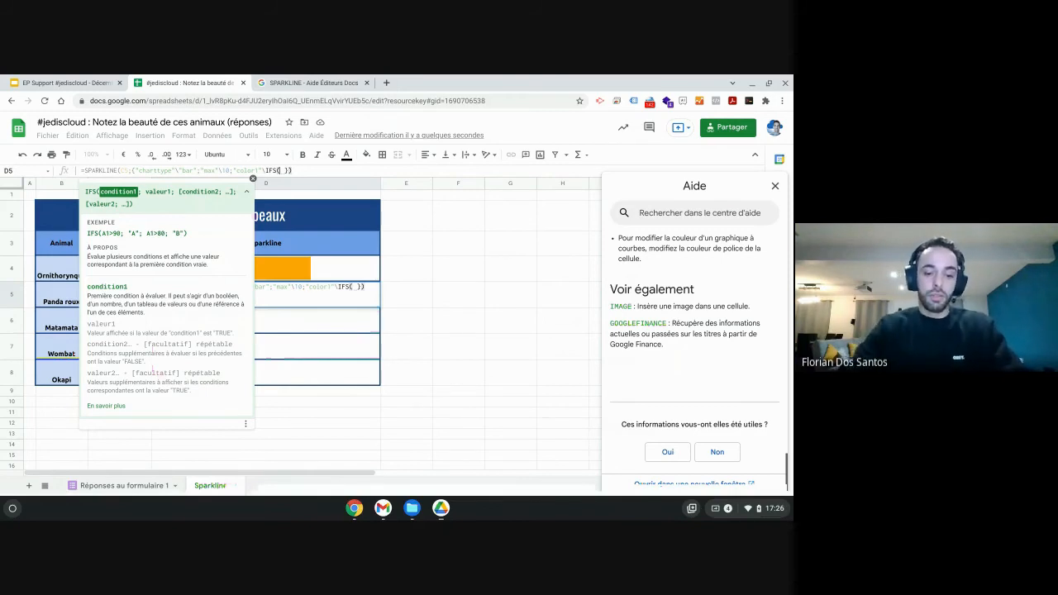
type("C5")
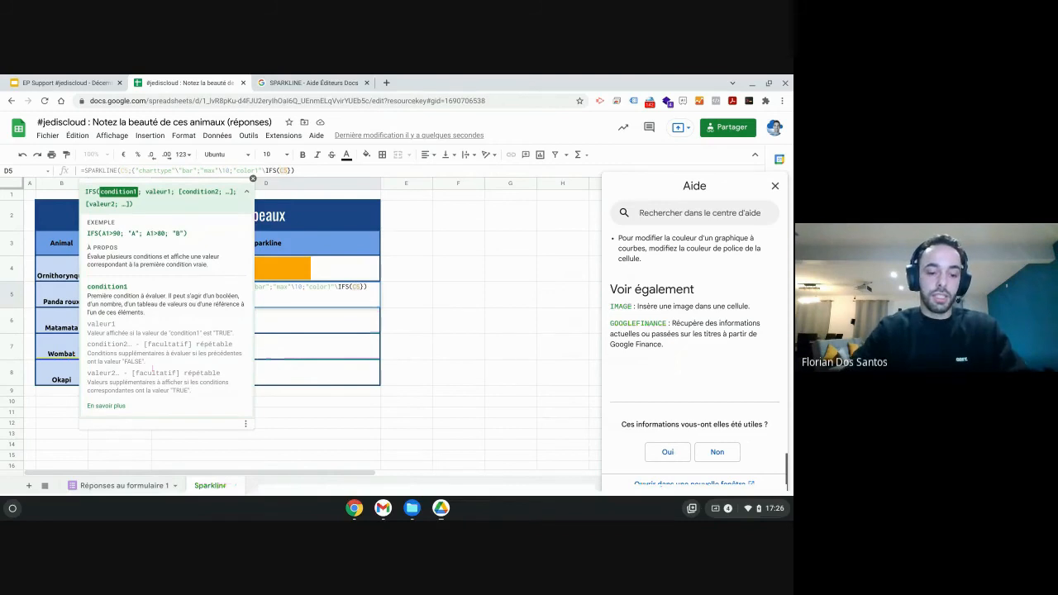
type("<=")
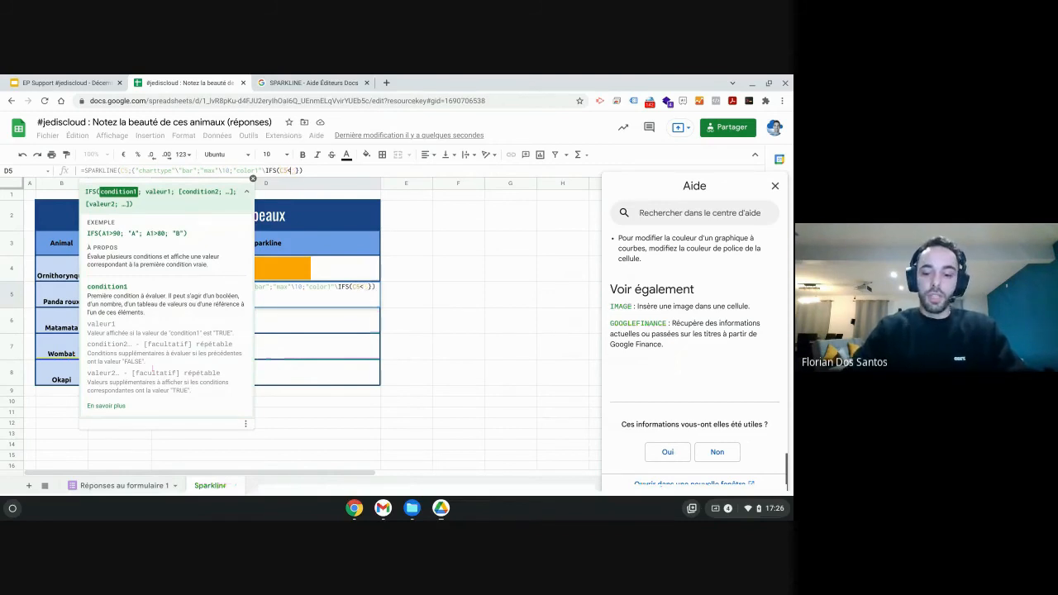
type("3")
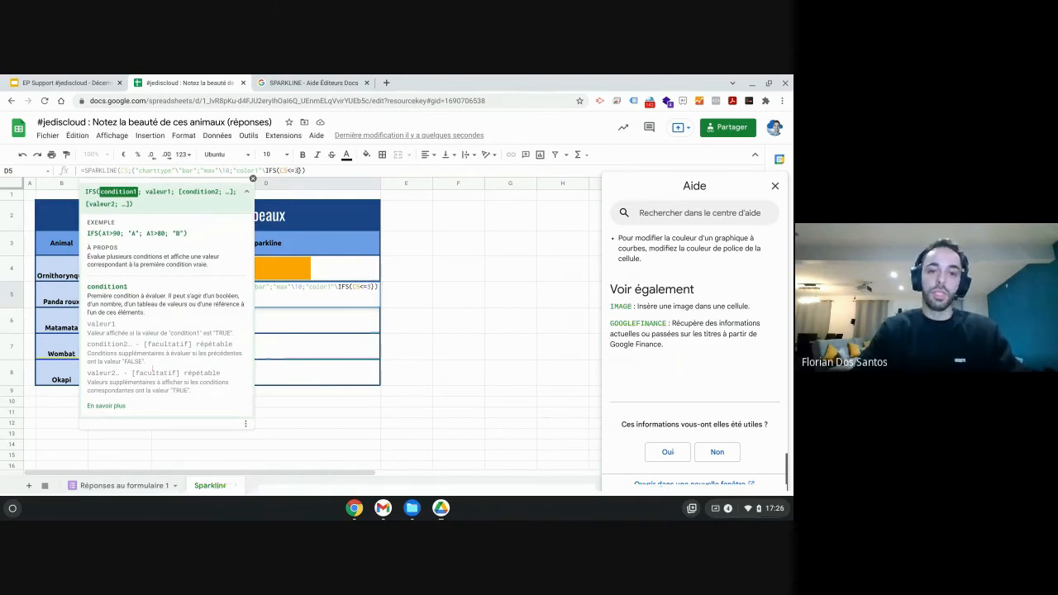
type("; ")
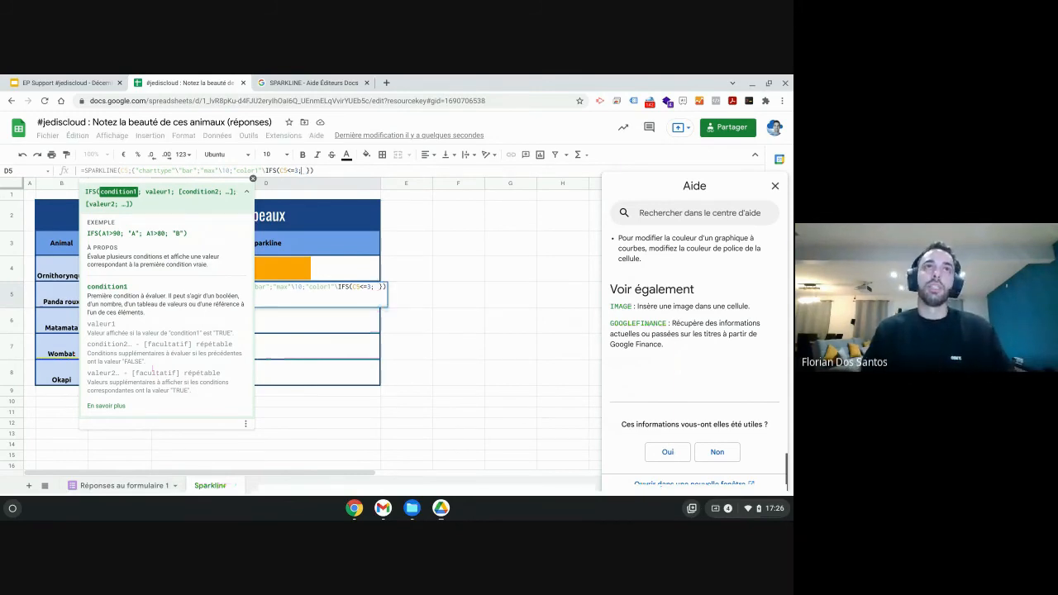
type("\"red\"")
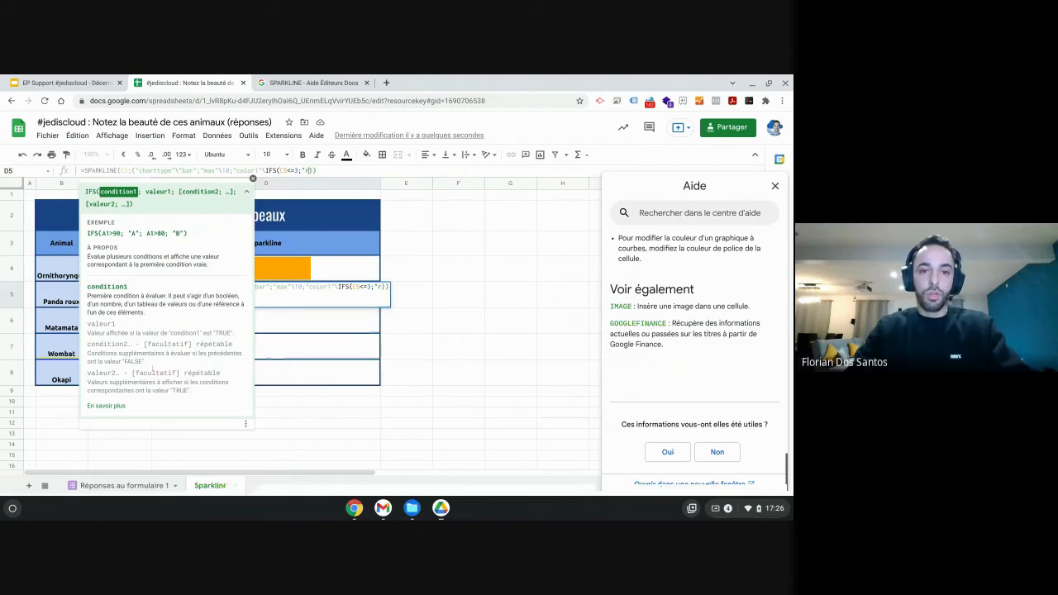
type("; ")
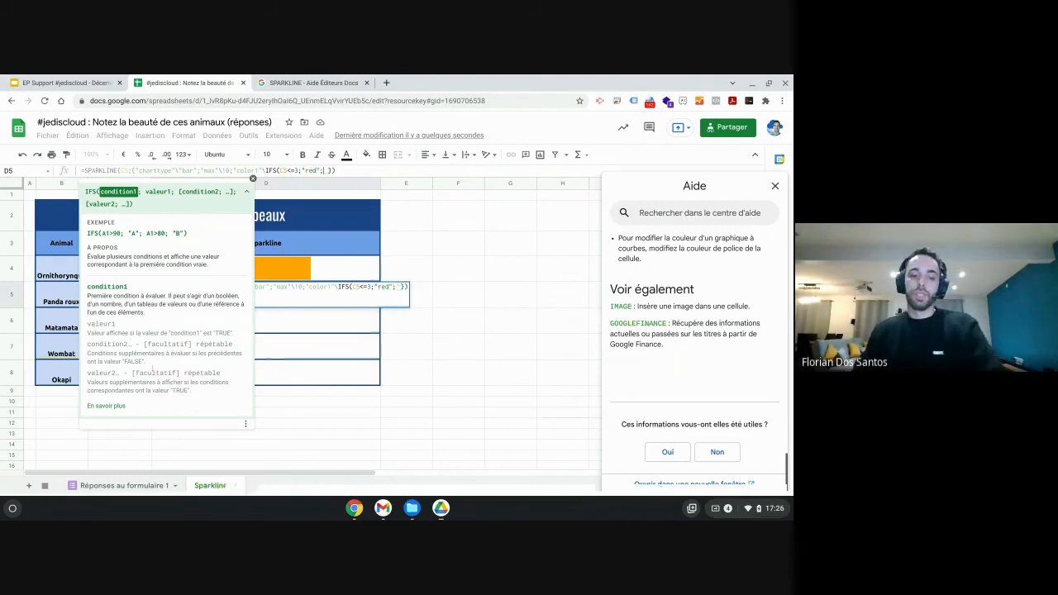
type("C")
Add a second IFS condition returning "orange" when C5<=7.
type("5")
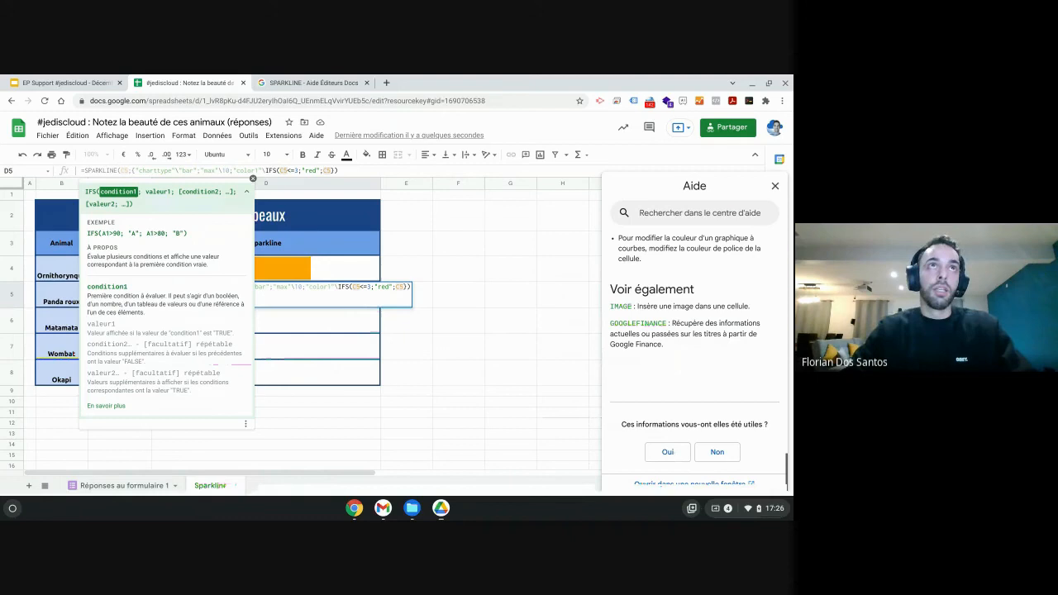
type("< ")
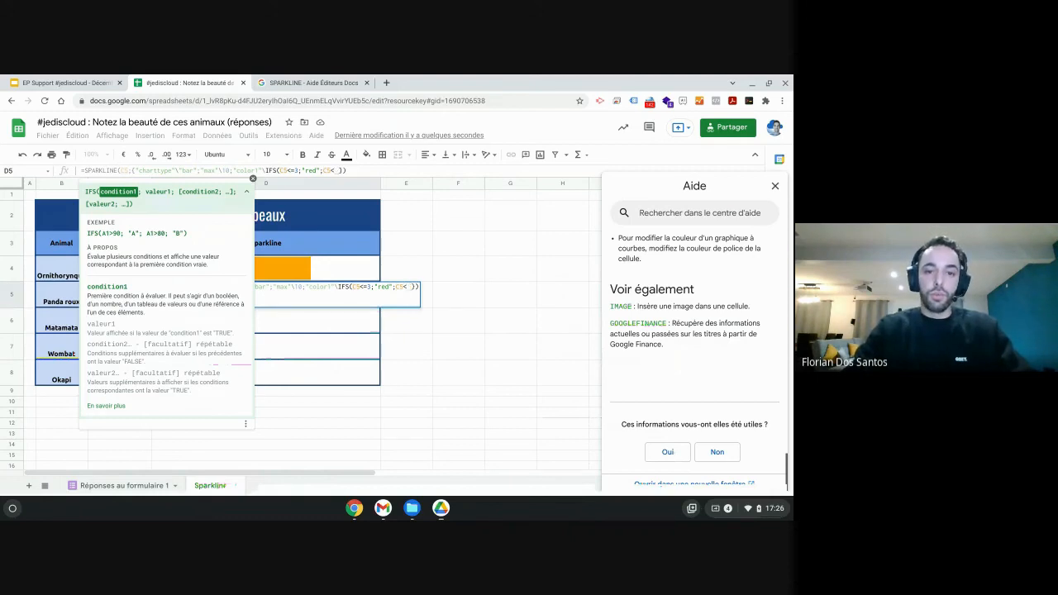
type("=7;")
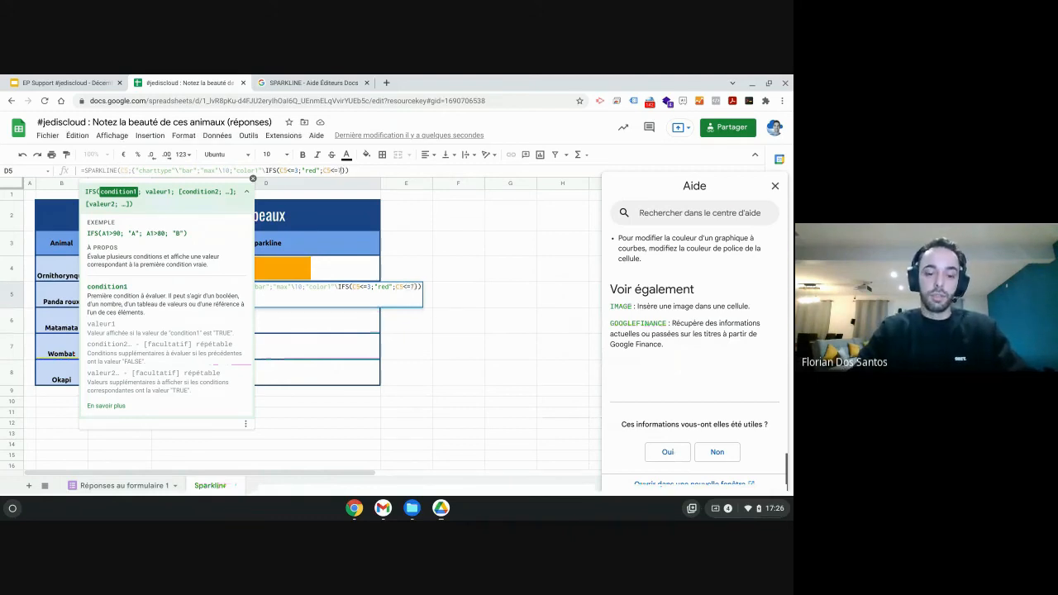
type("\"orange\"")
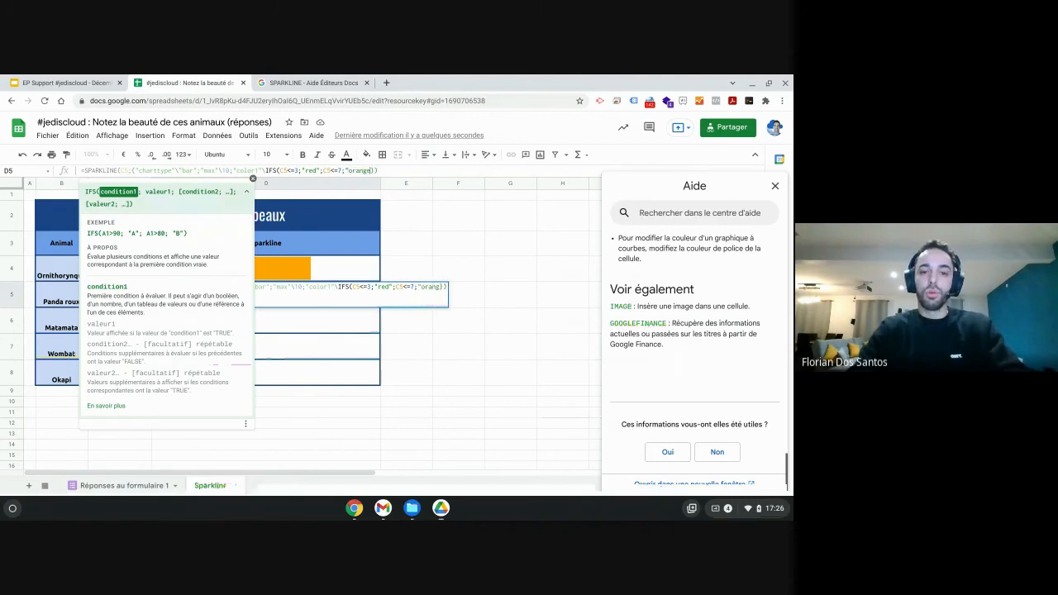
type("}")
type("; ")
type("C5")
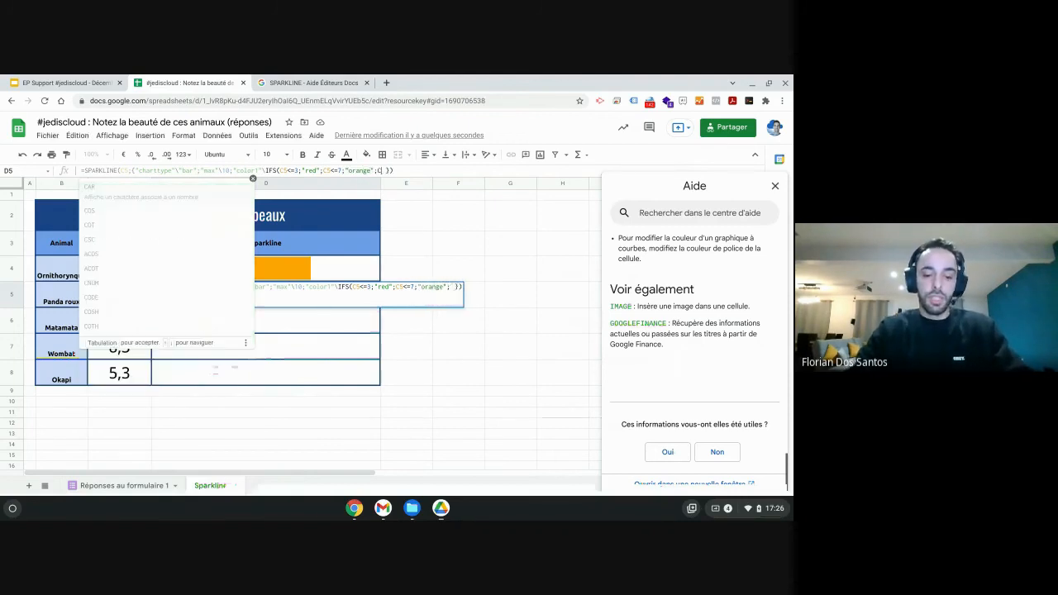
type("<")
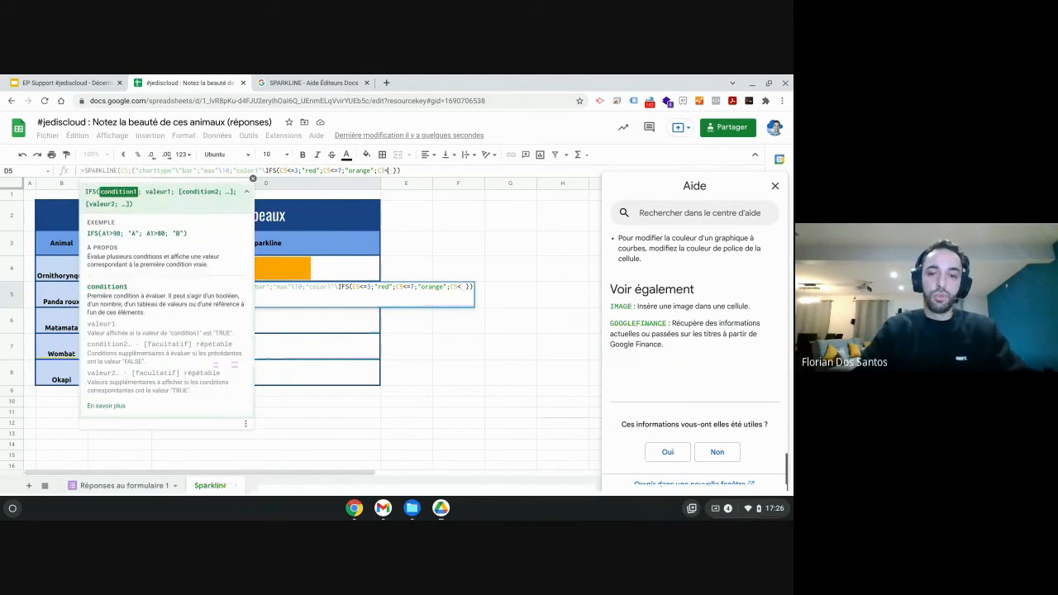
Add a third IFS condition returning "green" when C5>7, close the formula and confirm it.
key("BackSpace")
type(">")
type("7")
type(";\"")
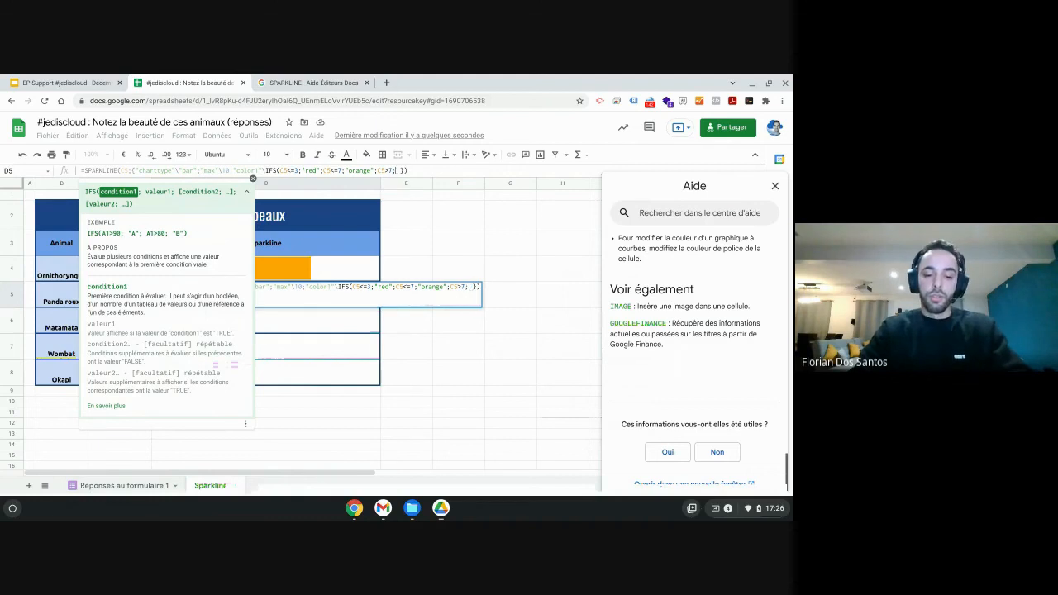
type("green\"")
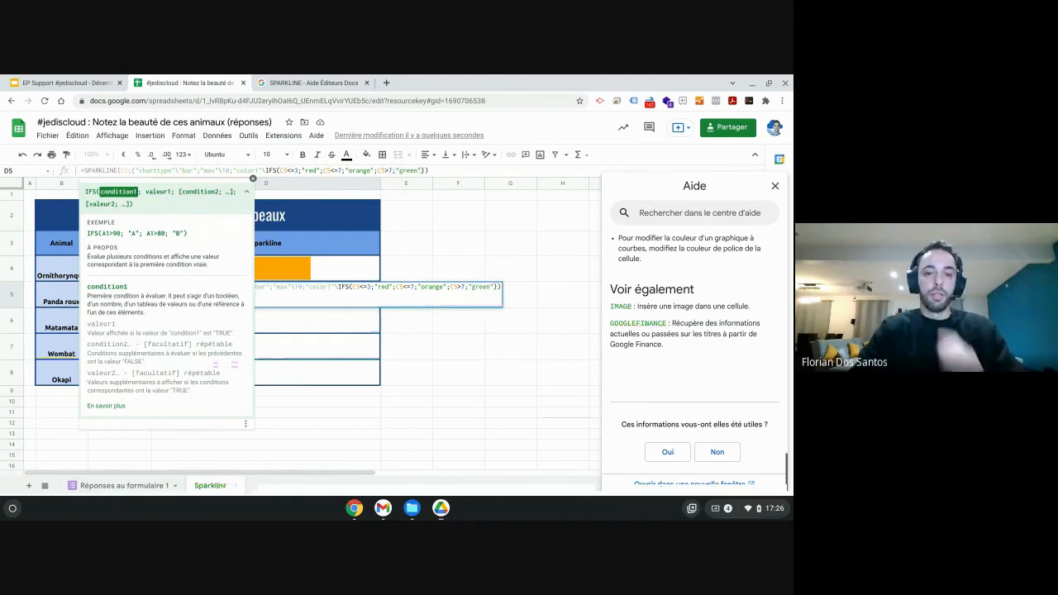
type(")")
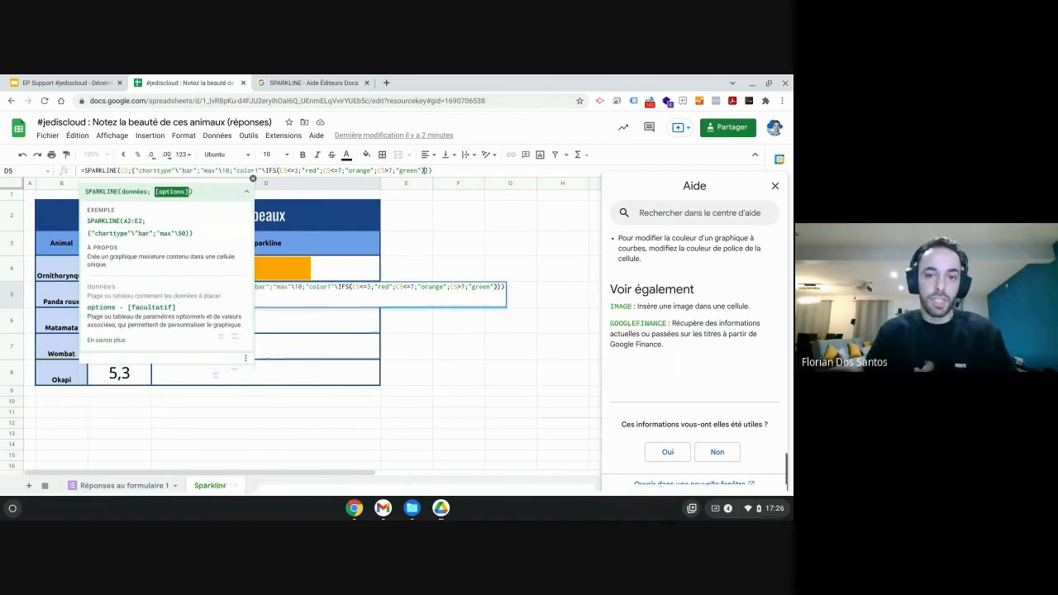
key("Return")
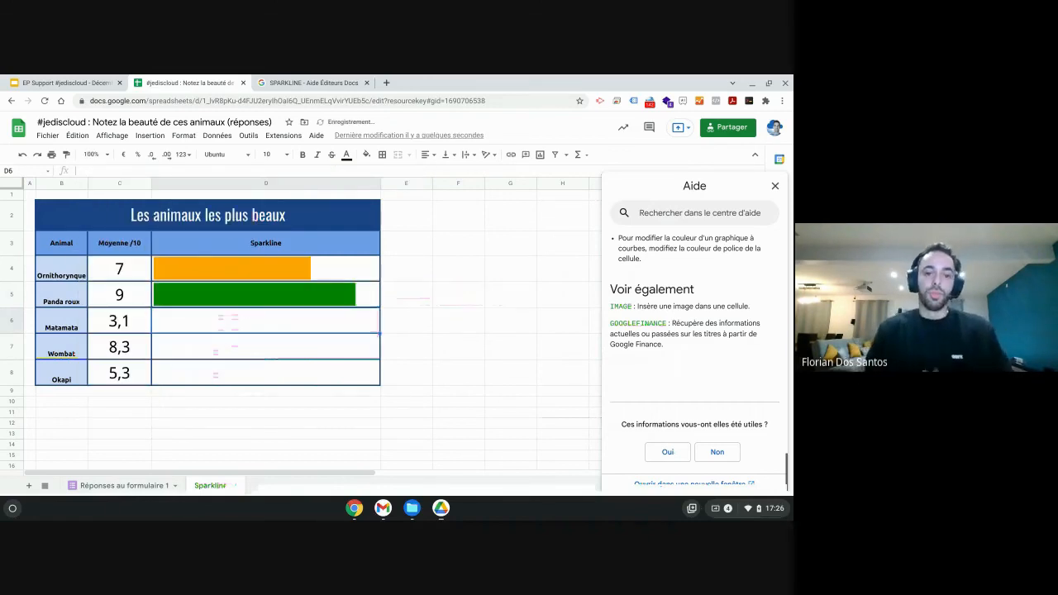
Fill the D5 sparkline formula down to cells D6 through D8.
left_click(207, 303)
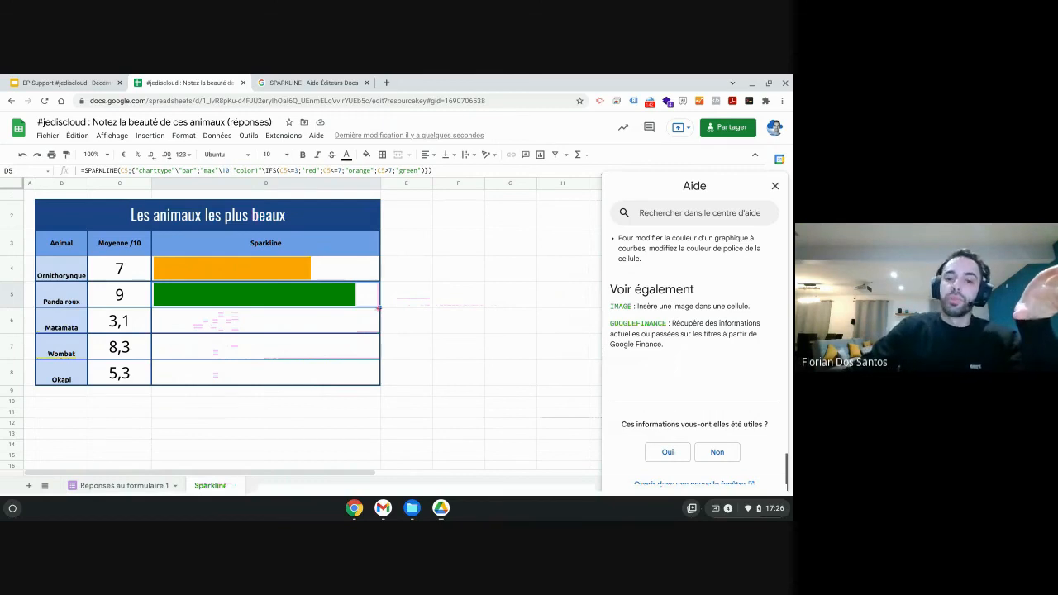
left_click_drag(379, 307, 377, 380)
left_click(415, 354)
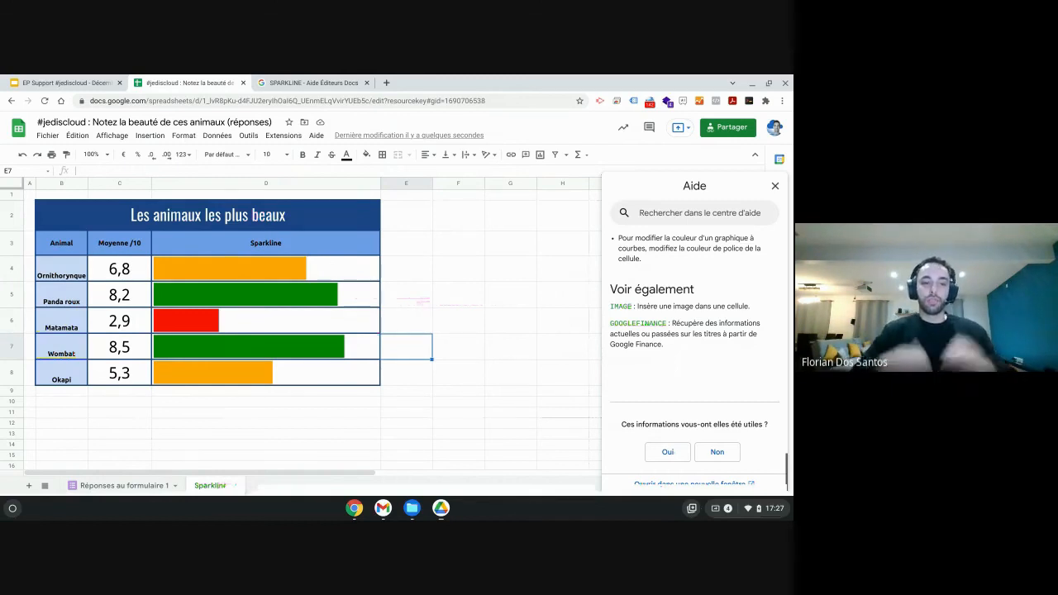
Inspect the copied sparkline formulas in D7 and D6, then close the help panel.
left_click(347, 354)
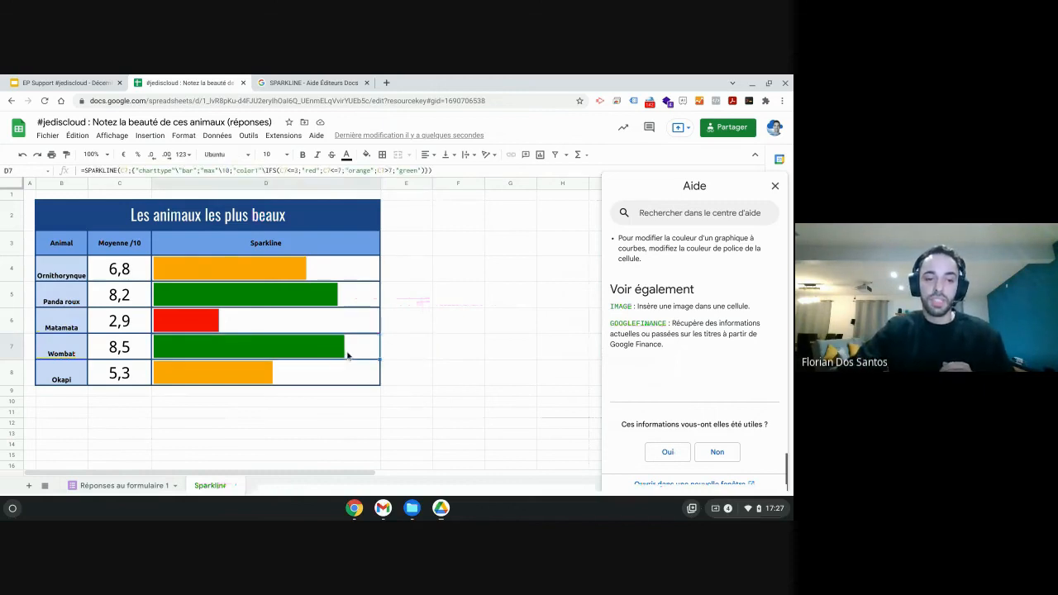
left_click(175, 329)
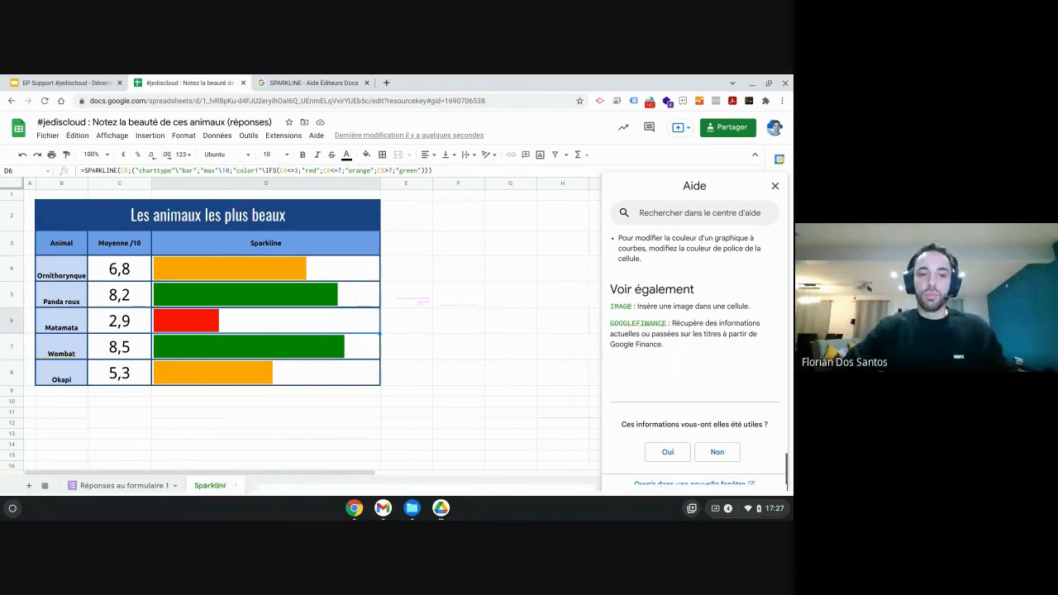
left_click(776, 186)
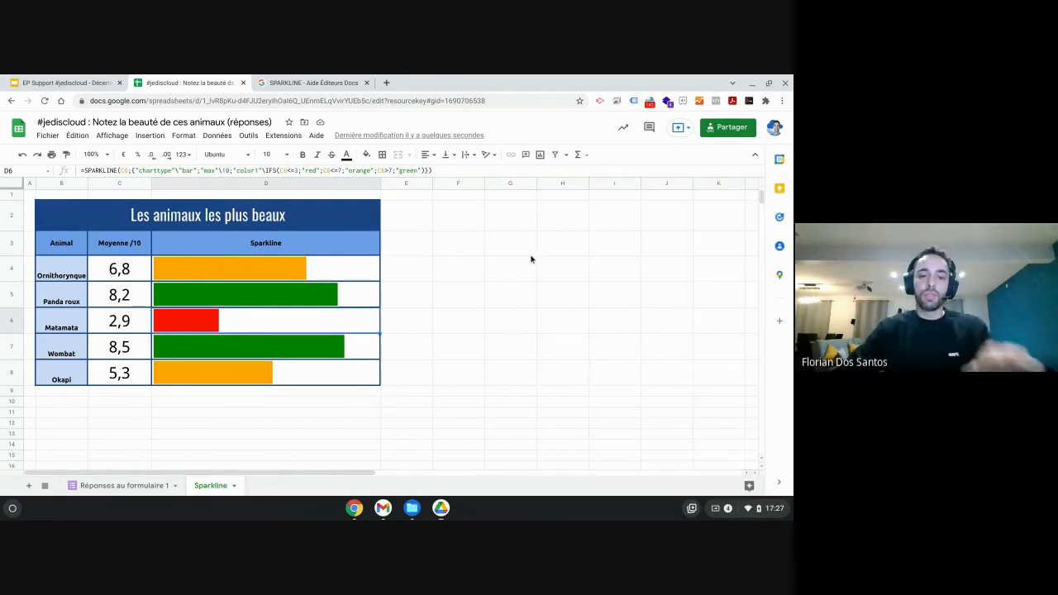